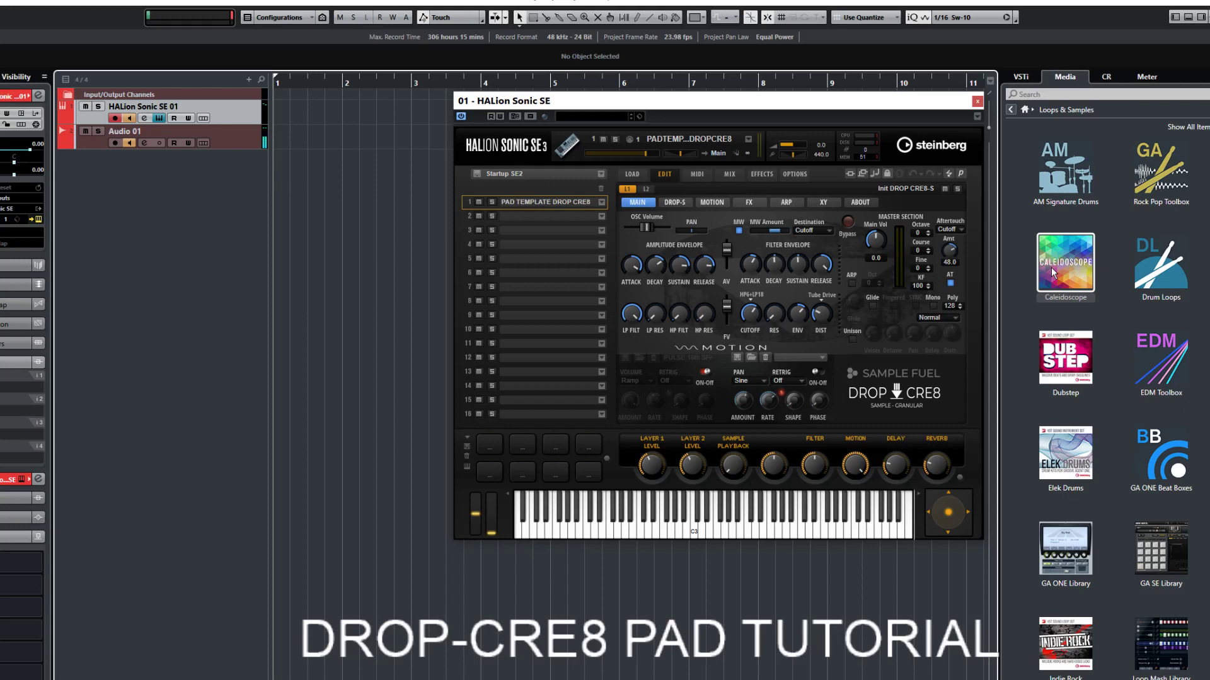
Step: Open the Caleidoscope library and inspect both layers' DROP-S and DROP-G sample pages
{"action": "double_click", "coordinate": [1051, 273]}
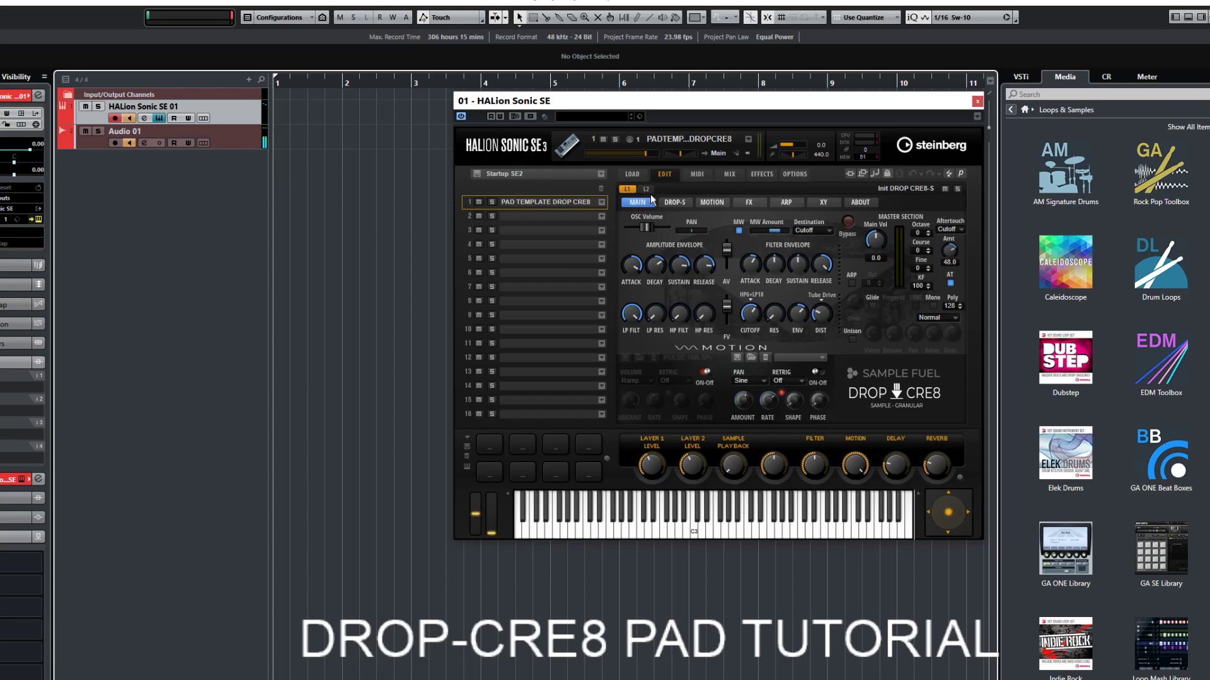
{"action": "left_click", "coordinate": [674, 203]}
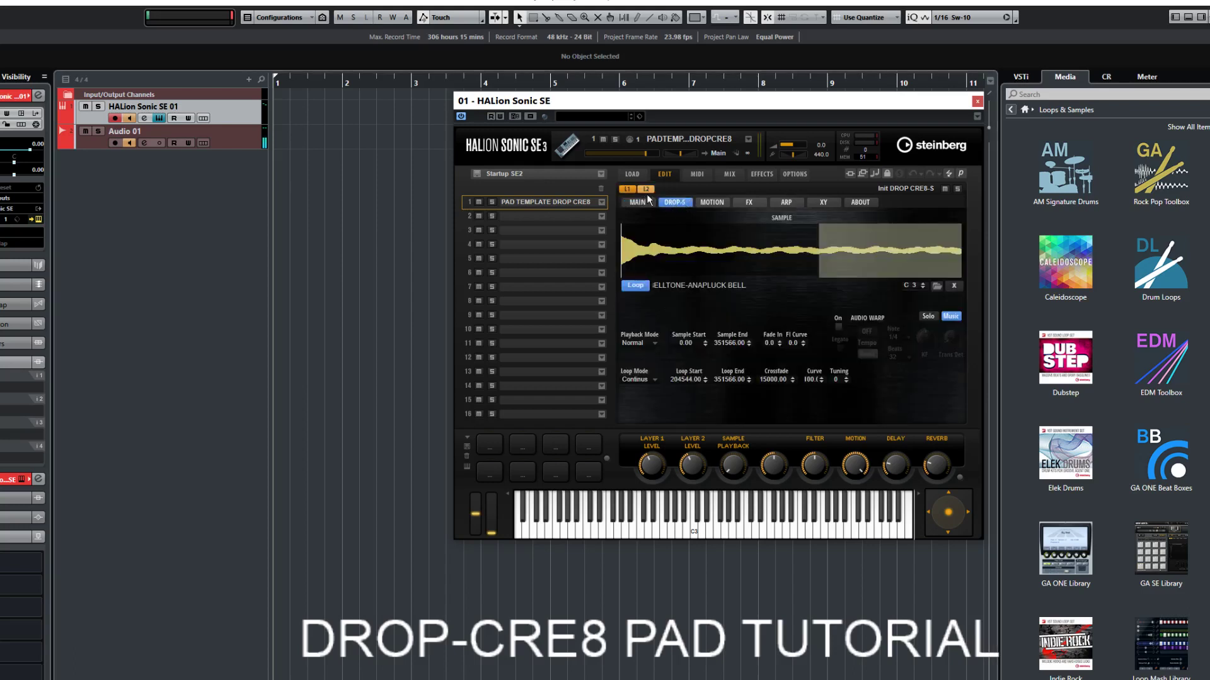
{"action": "left_click", "coordinate": [645, 189]}
{"action": "left_click", "coordinate": [674, 202]}
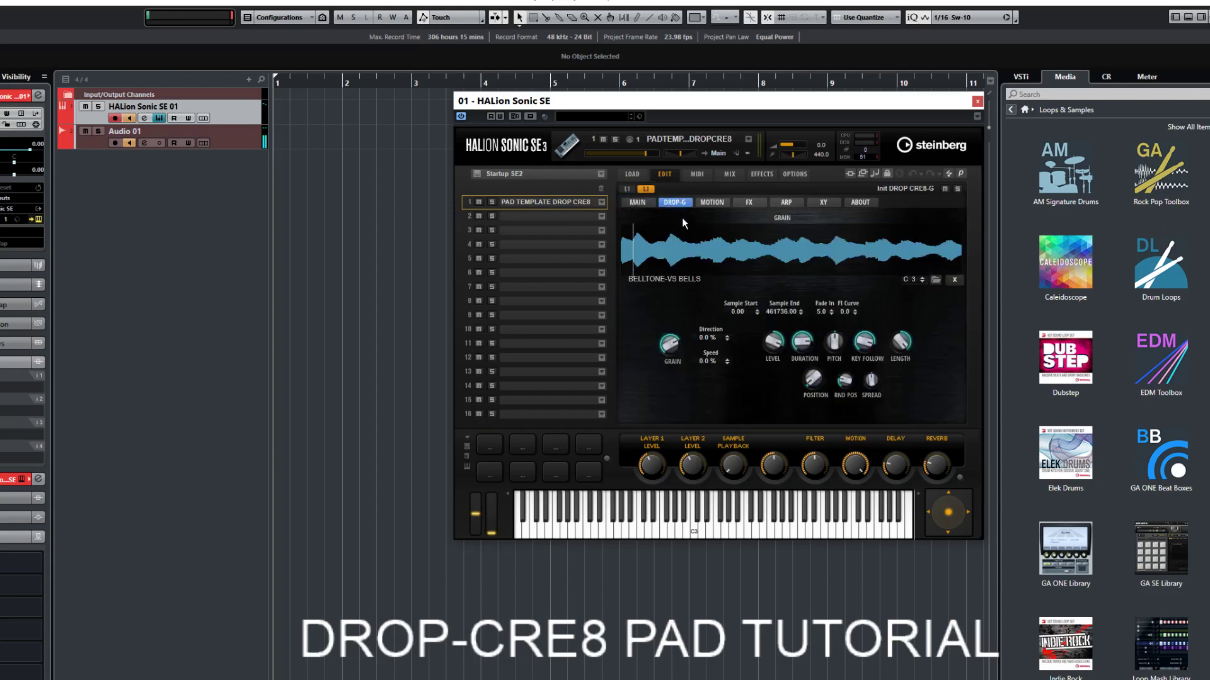
{"action": "left_click", "coordinate": [628, 188]}
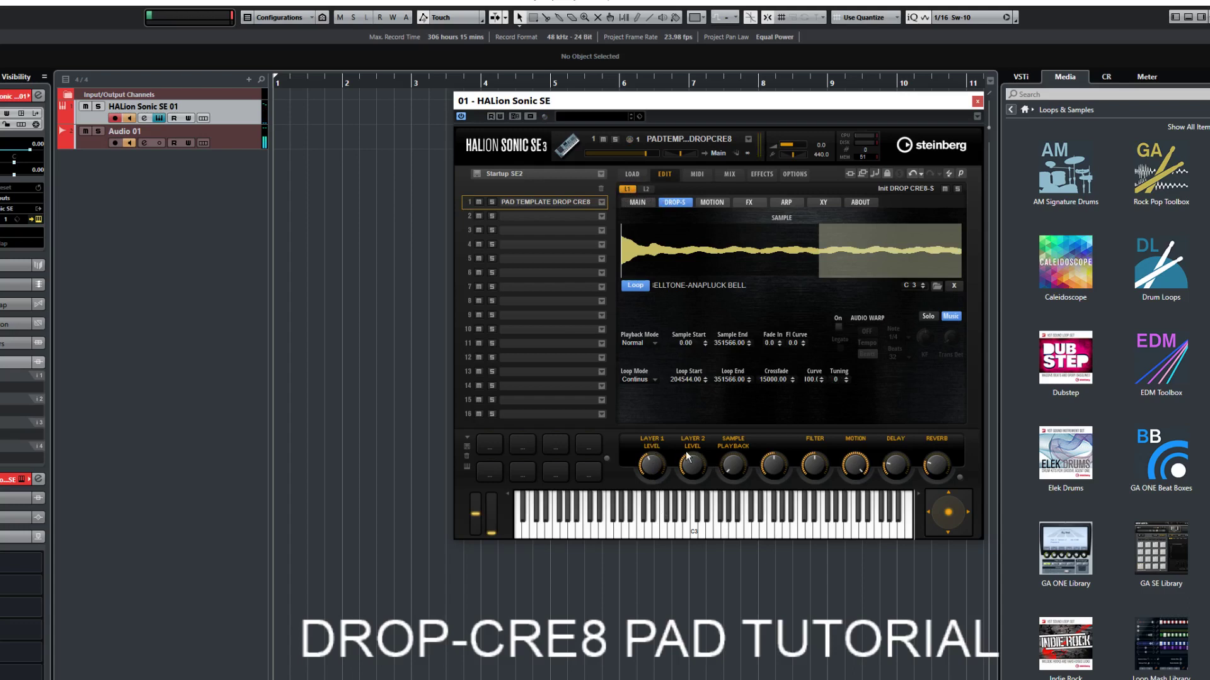
Step: Test Bypass on layer 1, then leave the granular layer 2 bypassed from its MAIN page
{"action": "left_click", "coordinate": [649, 201]}
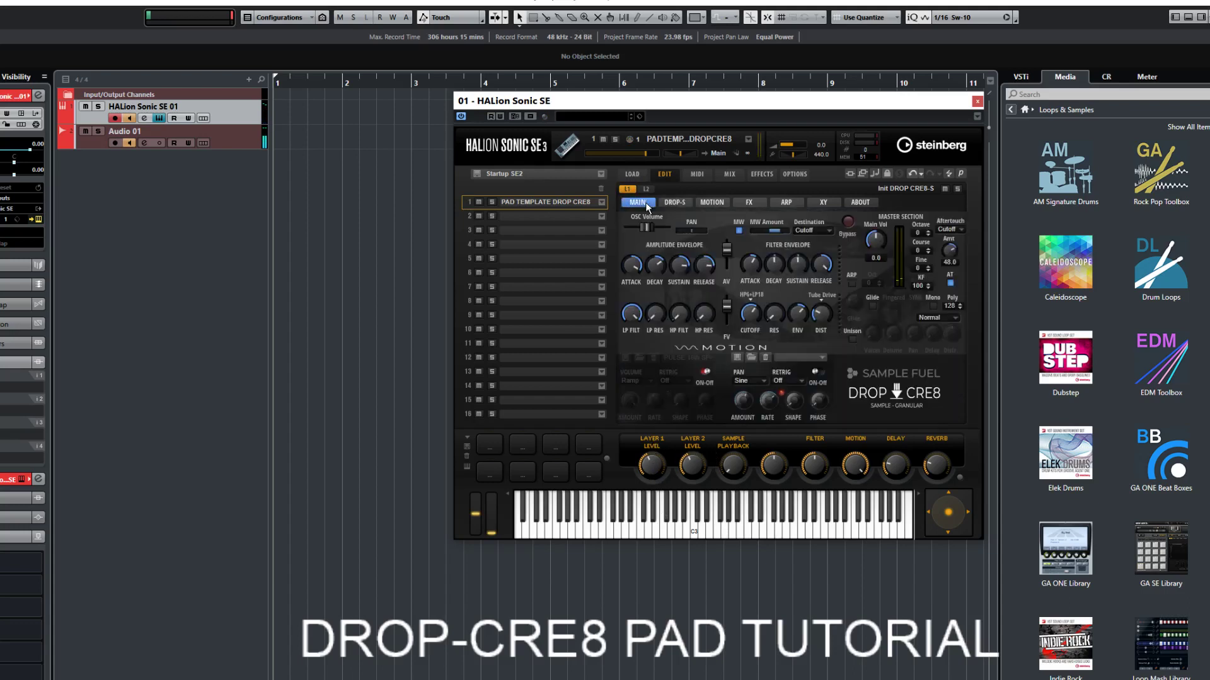
{"action": "left_click", "coordinate": [848, 222]}
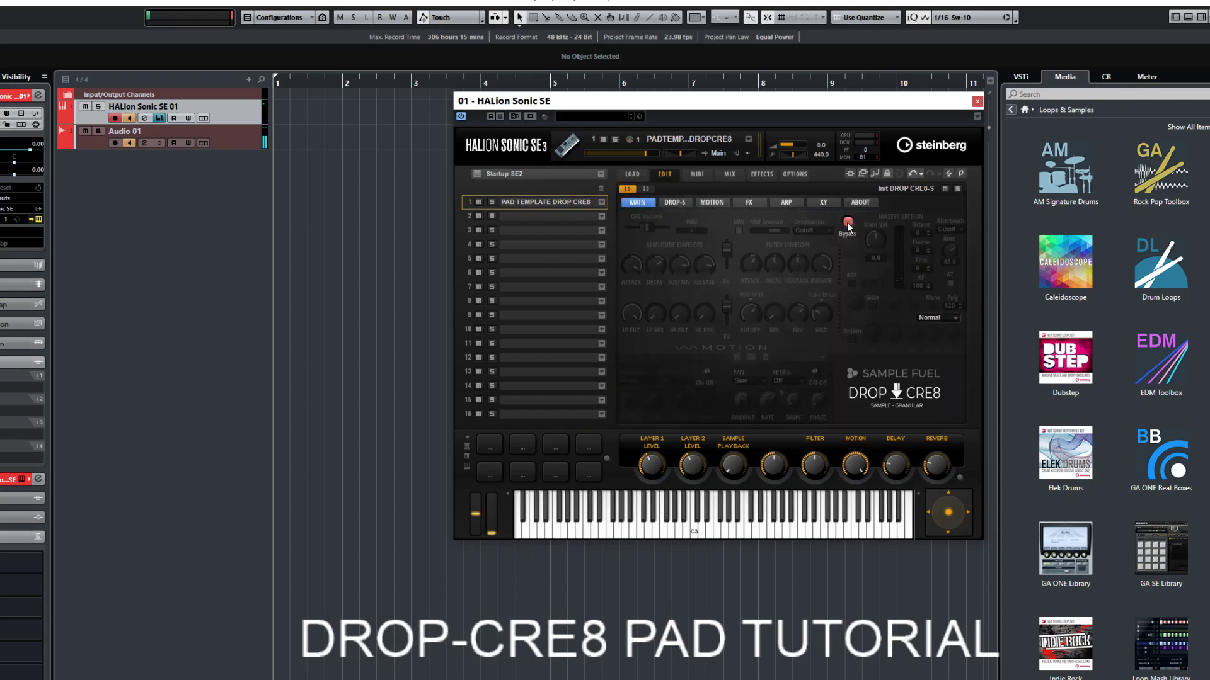
{"action": "left_click", "coordinate": [848, 222]}
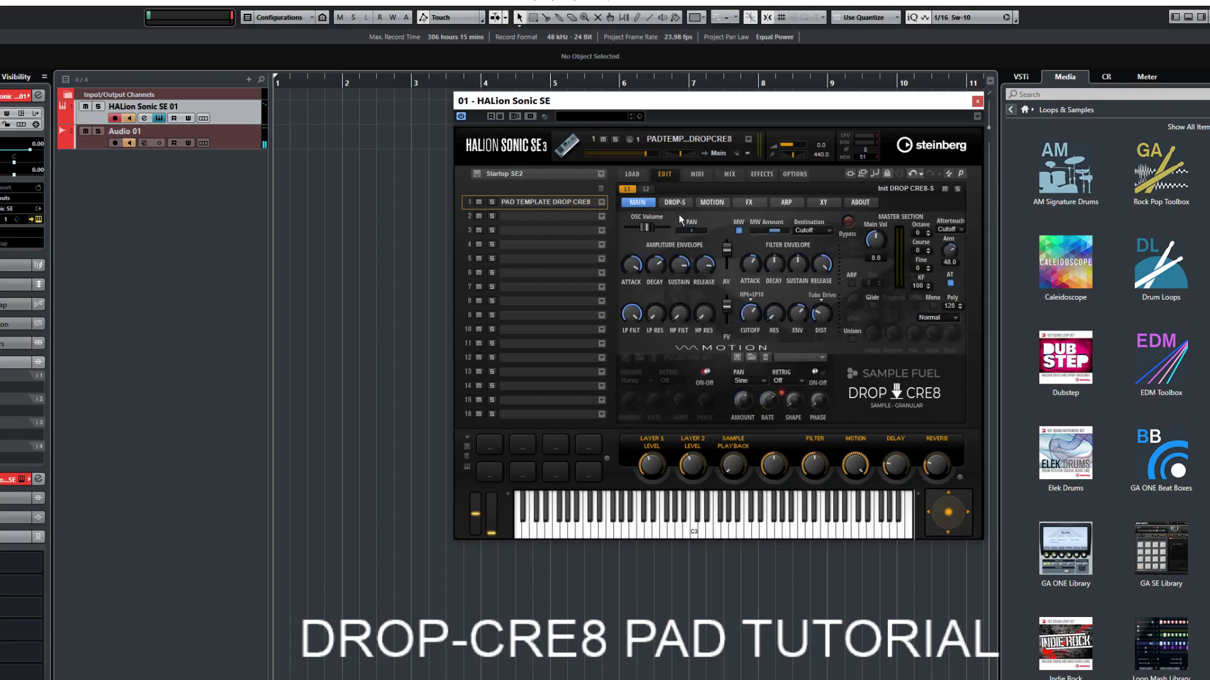
{"action": "left_click", "coordinate": [644, 192]}
{"action": "left_click", "coordinate": [674, 202]}
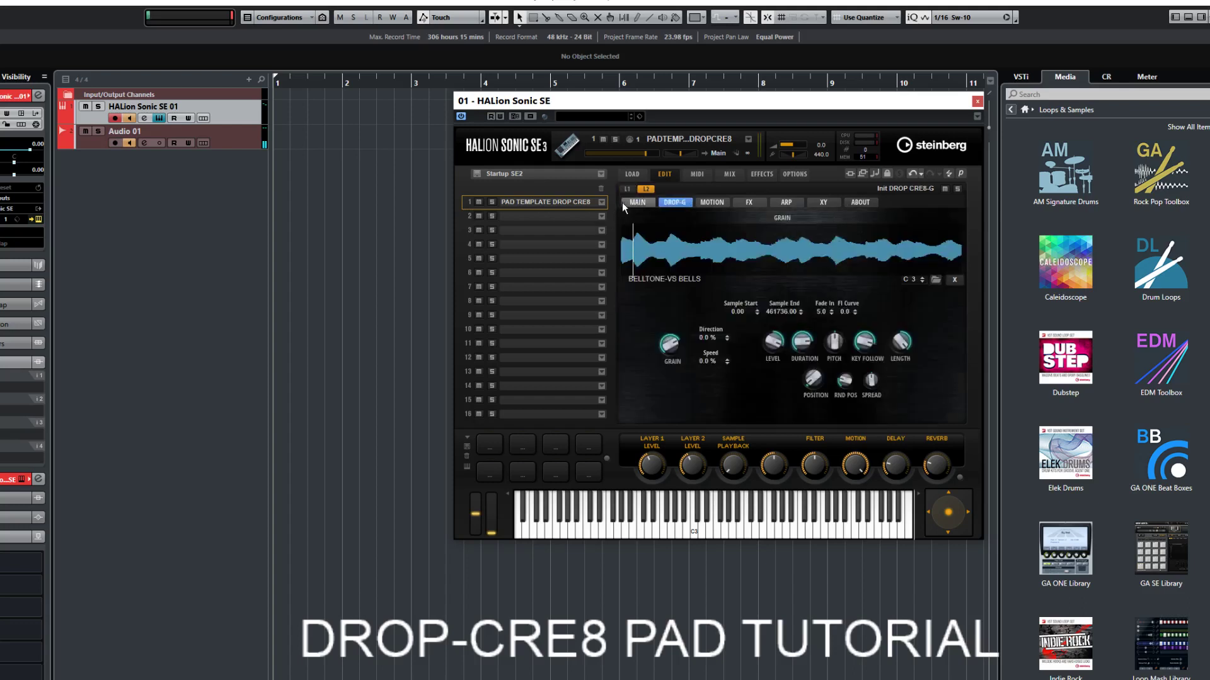
{"action": "left_click", "coordinate": [635, 203]}
{"action": "left_click", "coordinate": [848, 221]}
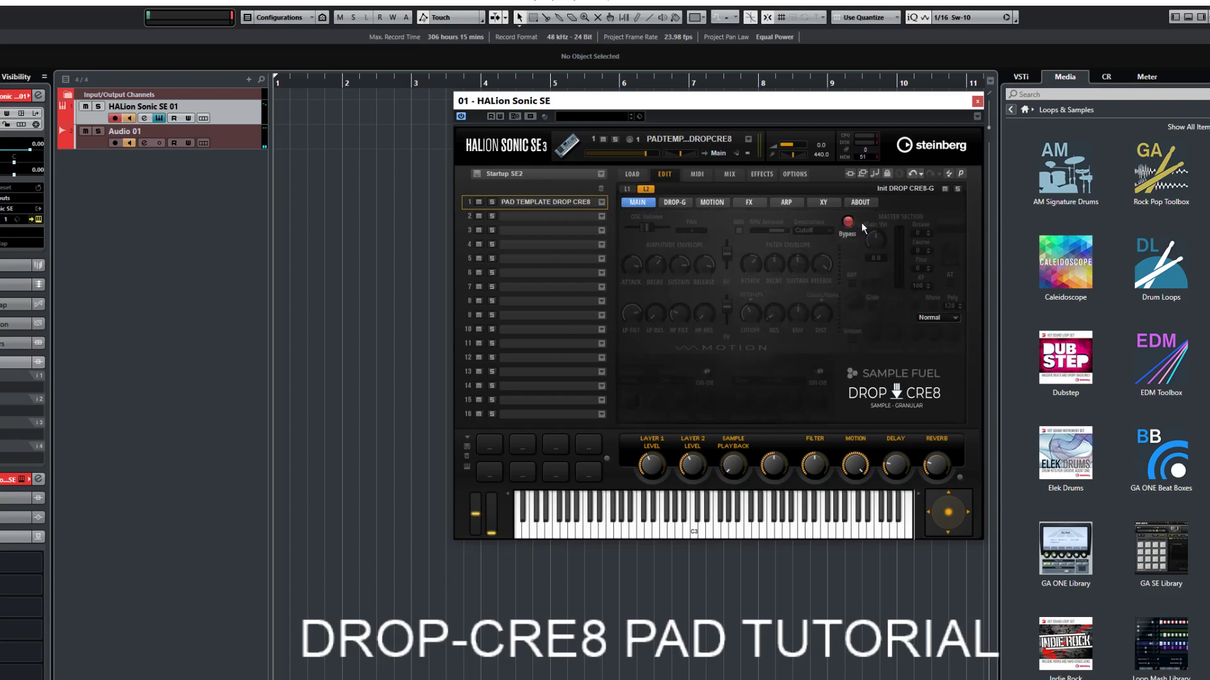
{"action": "left_click", "coordinate": [628, 190]}
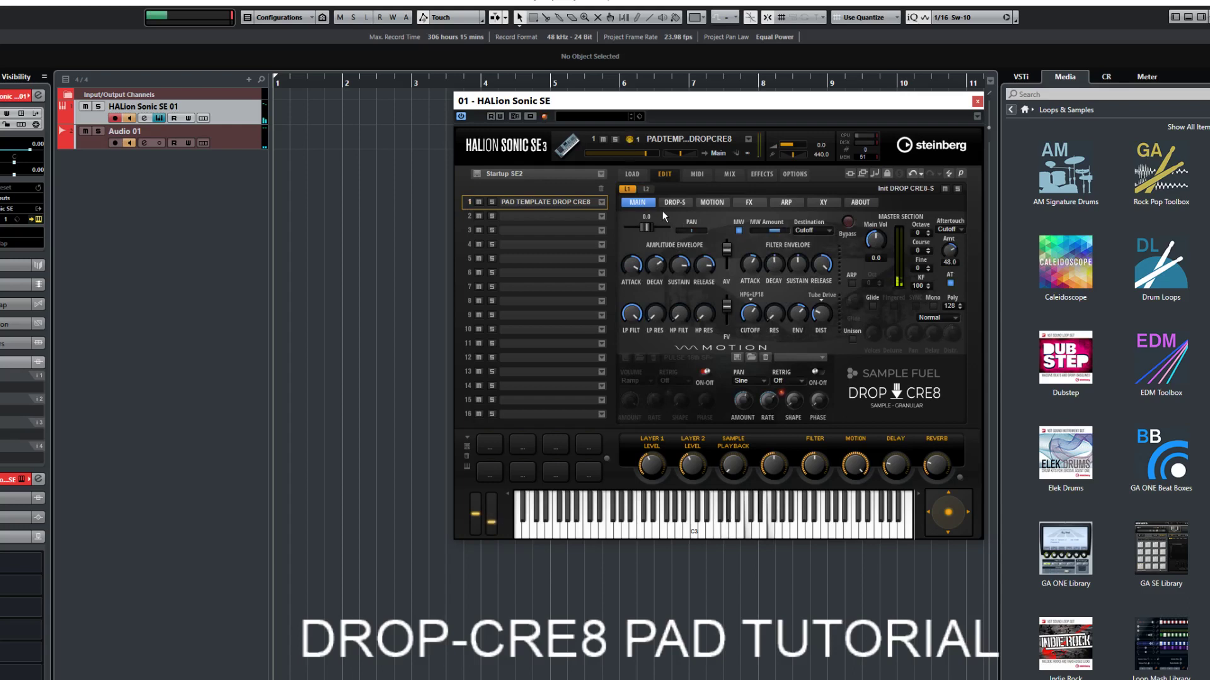
Step: Drag 'Chord 01 - D Minor - Pad_AM' from Caleidoscope onto a new audio track at bar 1
{"action": "left_click", "coordinate": [672, 203]}
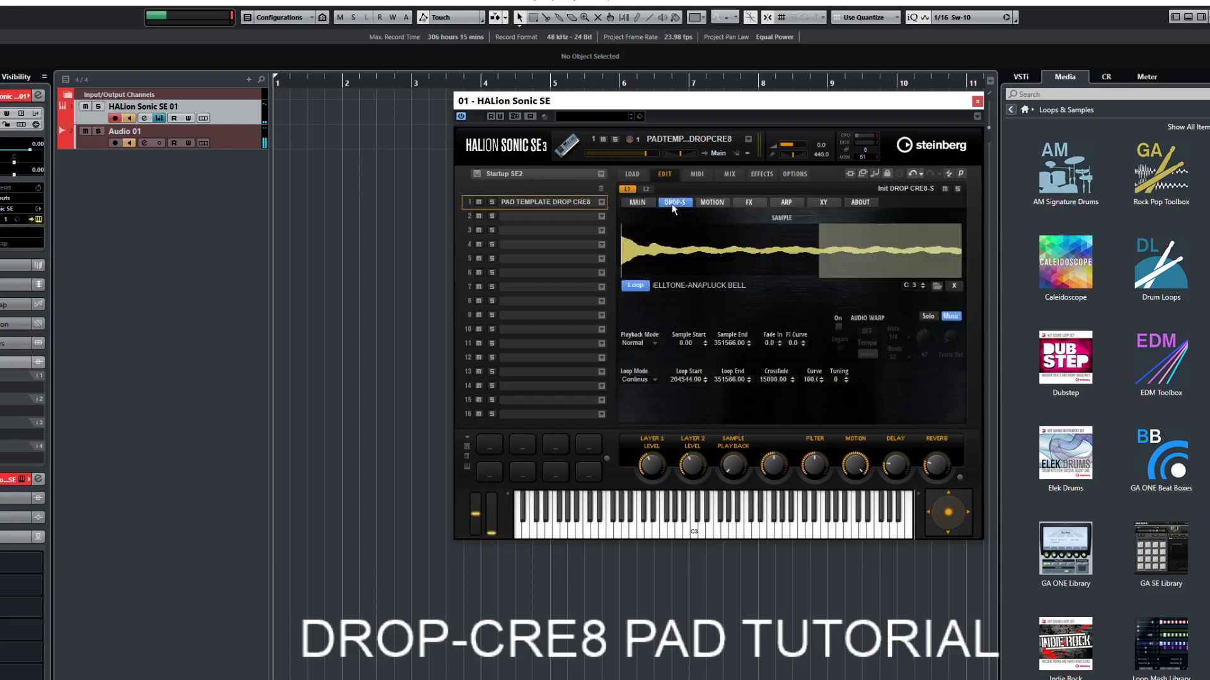
{"action": "left_click", "coordinate": [1071, 252]}
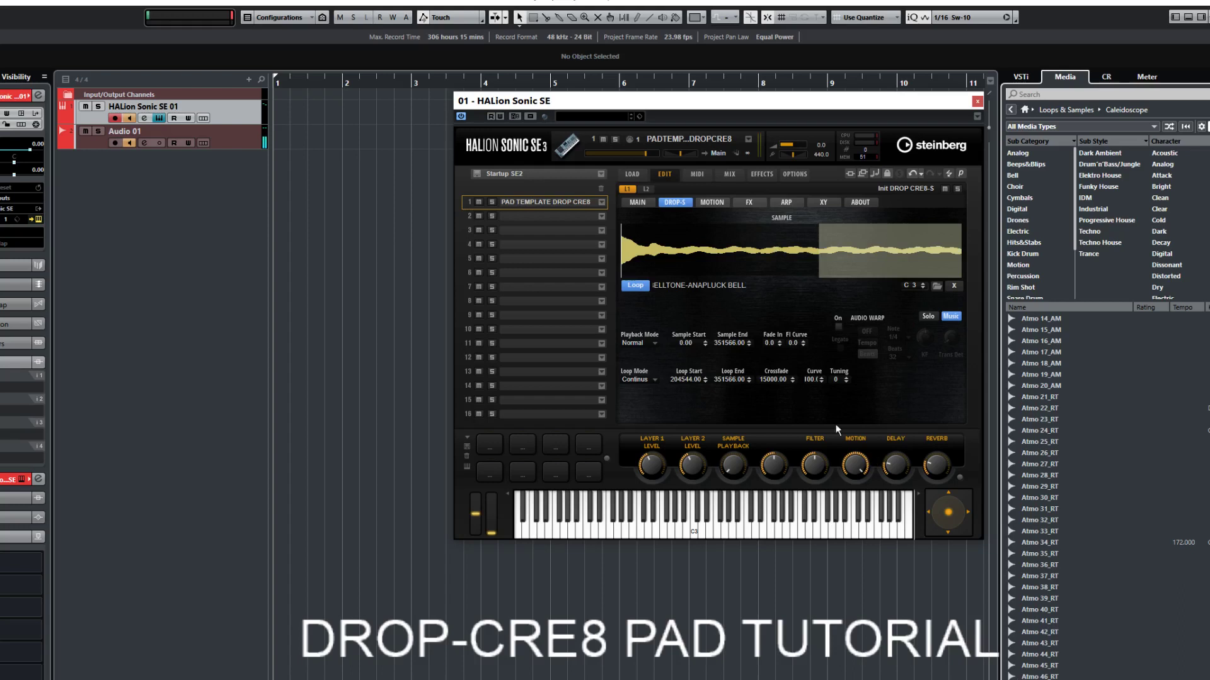
{"action": "left_click_drag", "start_coordinate": [1040, 666], "coordinate": [277, 168]}
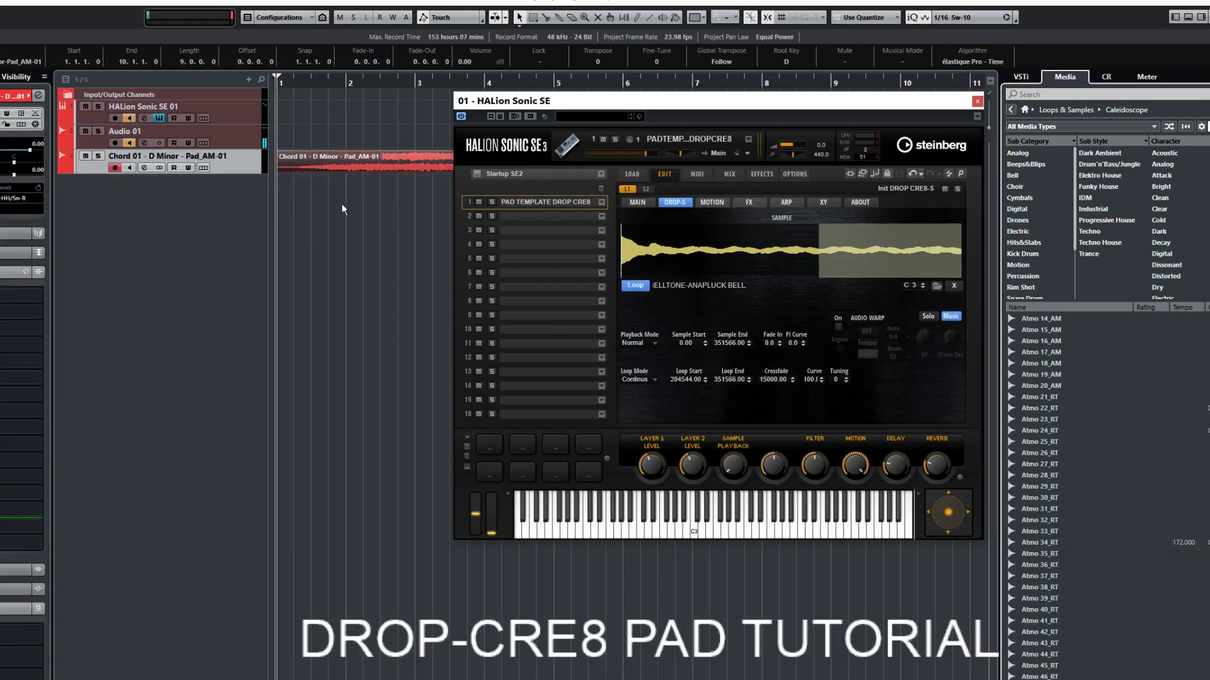
Step: Open the Pool with Ctrl+P and show the Chord 01 - D Minor - Pad_AM-01 file in Explorer
{"action": "key", "text": "ctrl+p"}
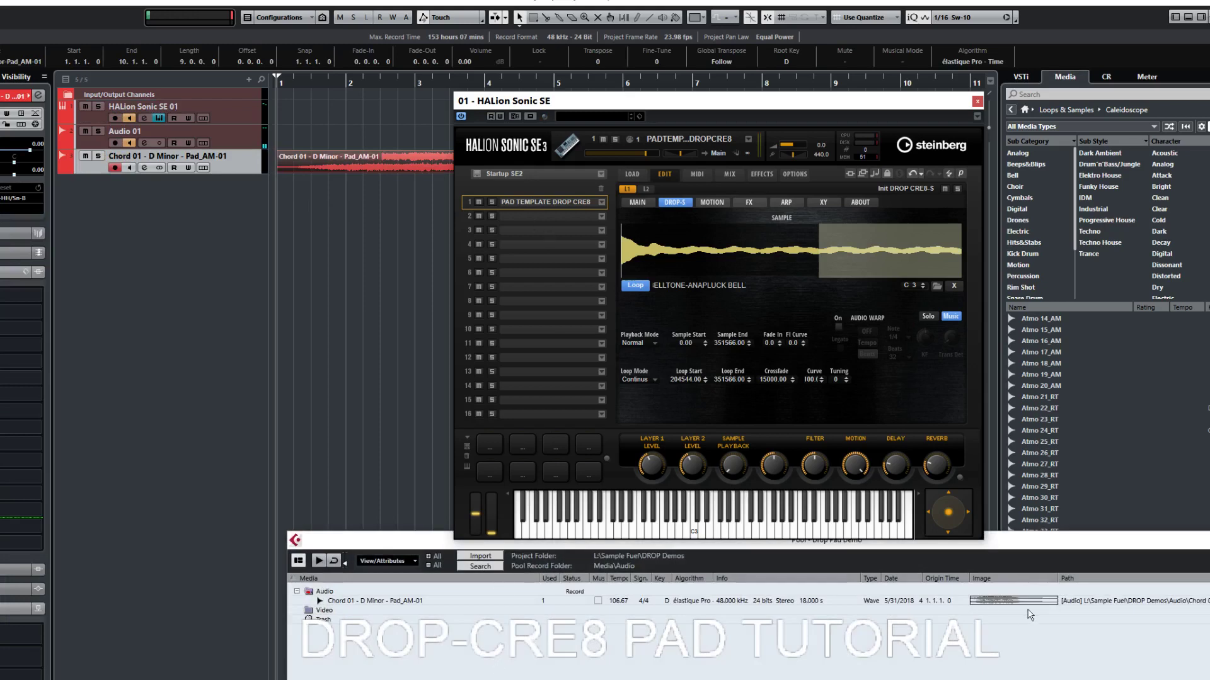
{"action": "left_click", "coordinate": [382, 602]}
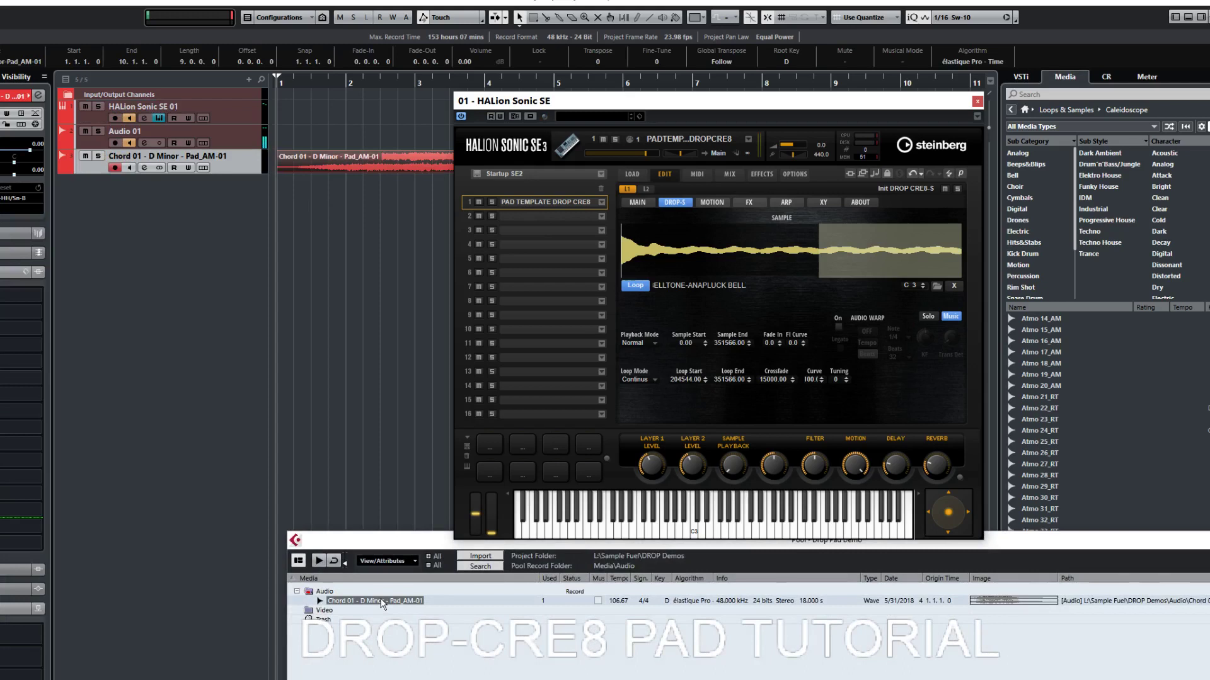
{"action": "right_click", "coordinate": [381, 603]}
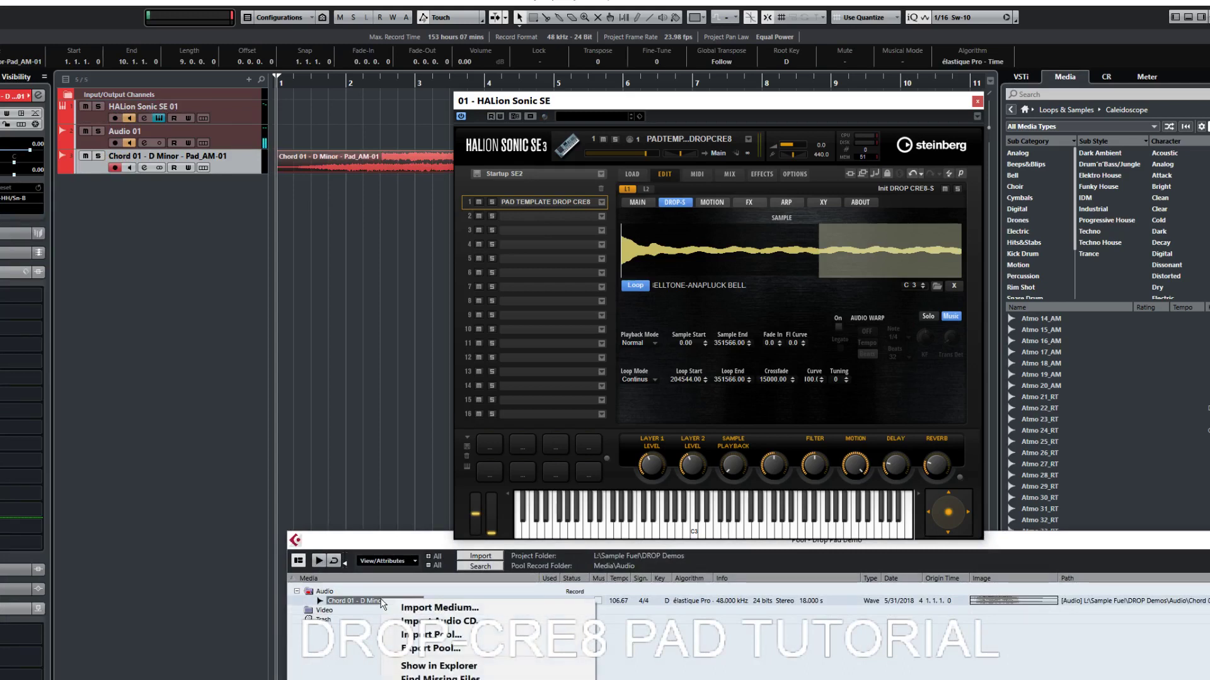
{"action": "left_click", "coordinate": [441, 666]}
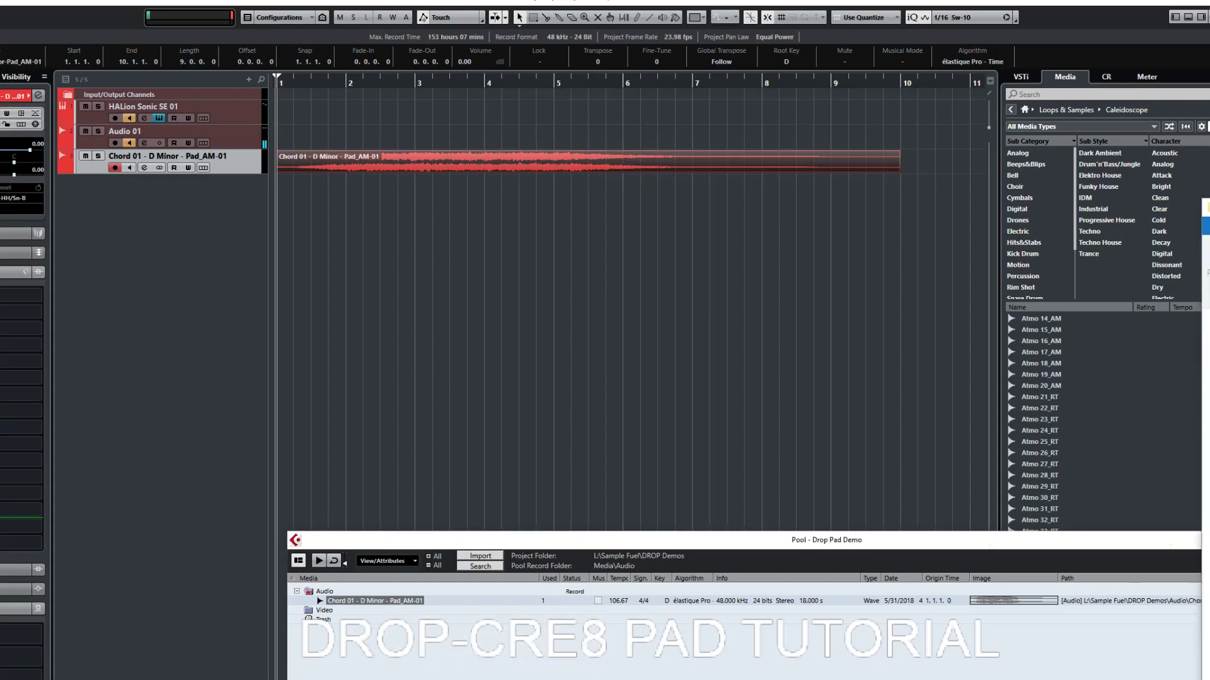
Step: Drop the Chord 01 D Minor .wav from Explorer onto layer 1's DROP-S sample, then close the Pool
{"action": "left_click_drag", "start_coordinate": [875, 481], "coordinate": [438, 410]}
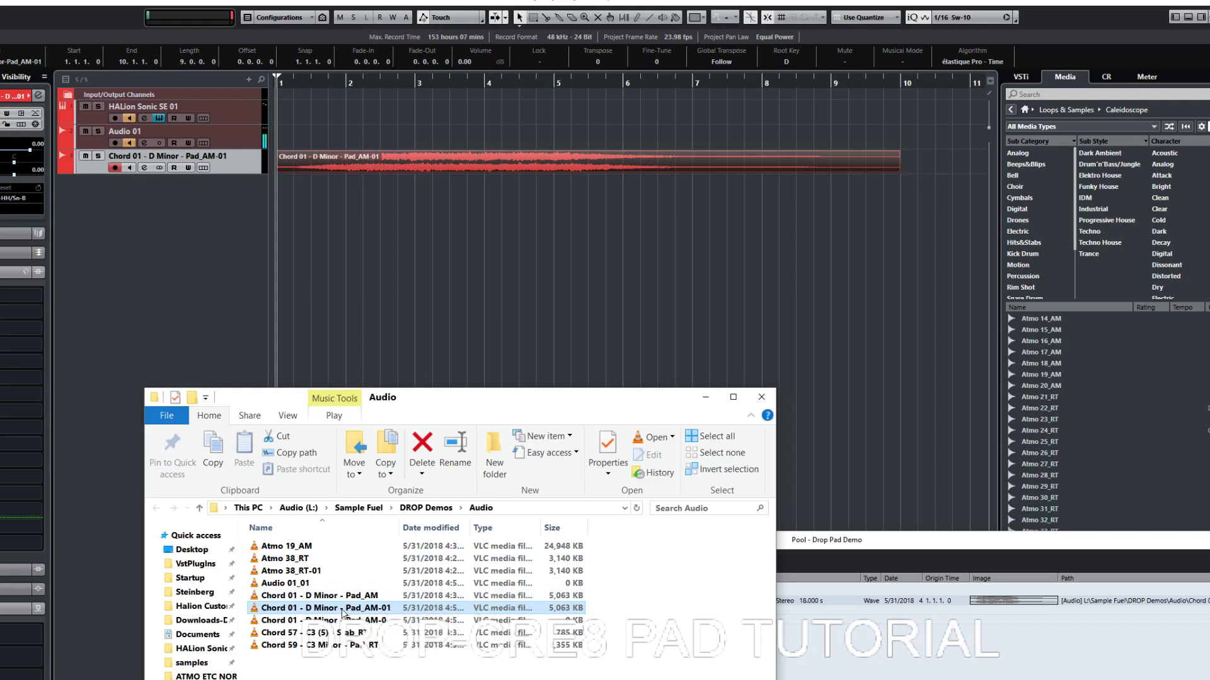
{"action": "left_click_drag", "start_coordinate": [343, 613], "coordinate": [720, 240]}
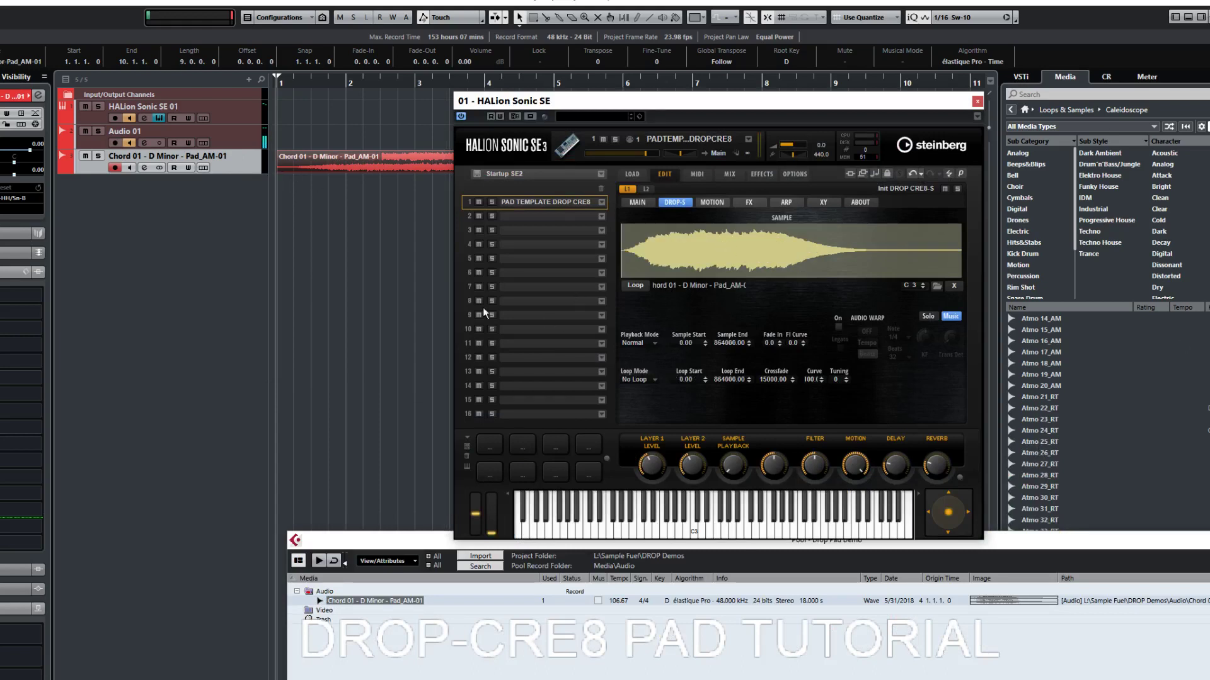
{"action": "left_click", "coordinate": [938, 287]}
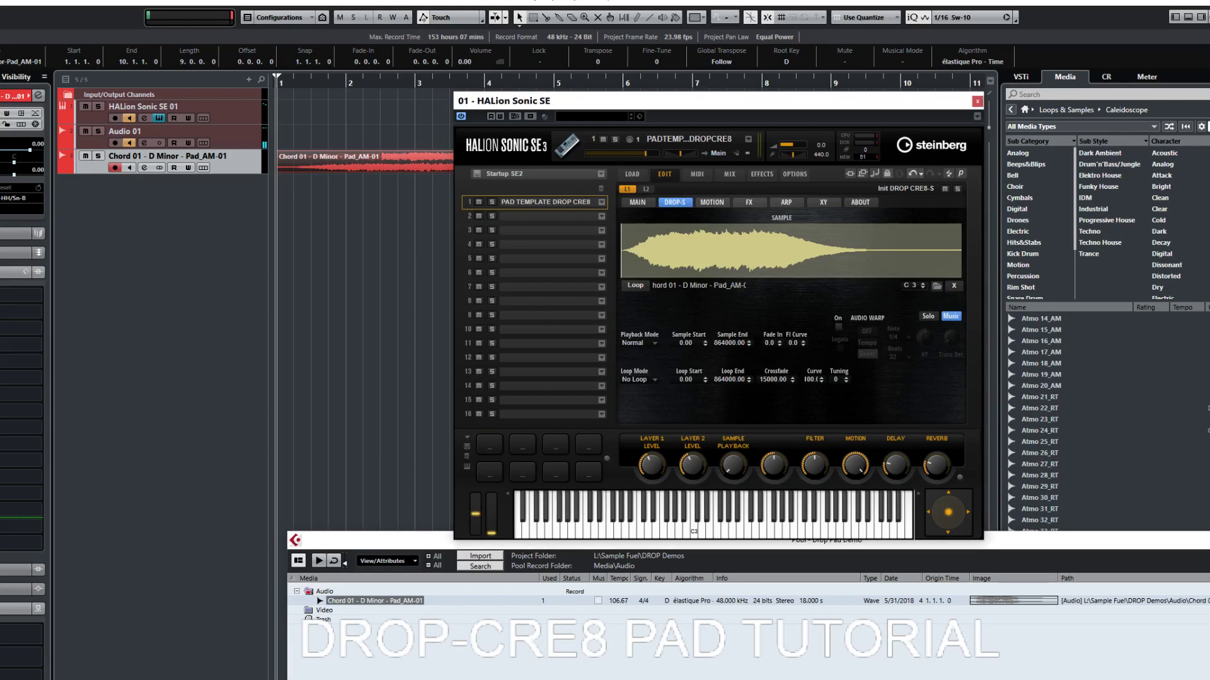
{"action": "key", "text": "ctrl+p"}
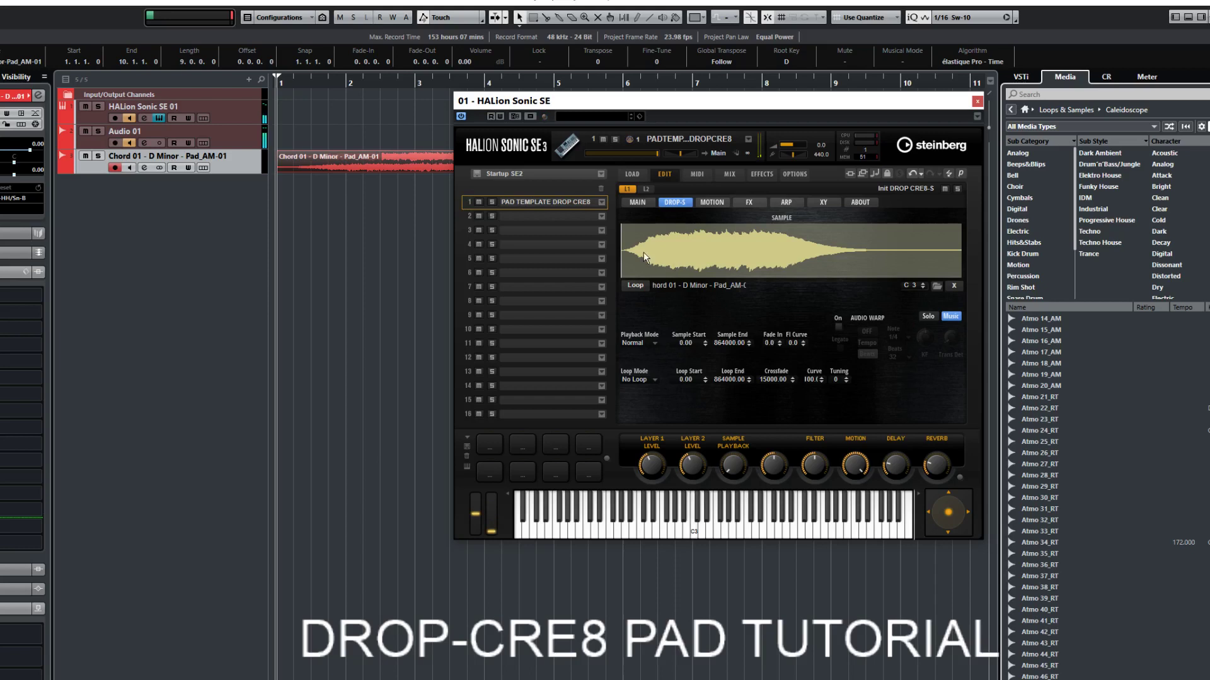
Step: Set the chord sample's loop start to 100000 and its loop end to 400000
{"action": "double_click", "coordinate": [689, 379]}
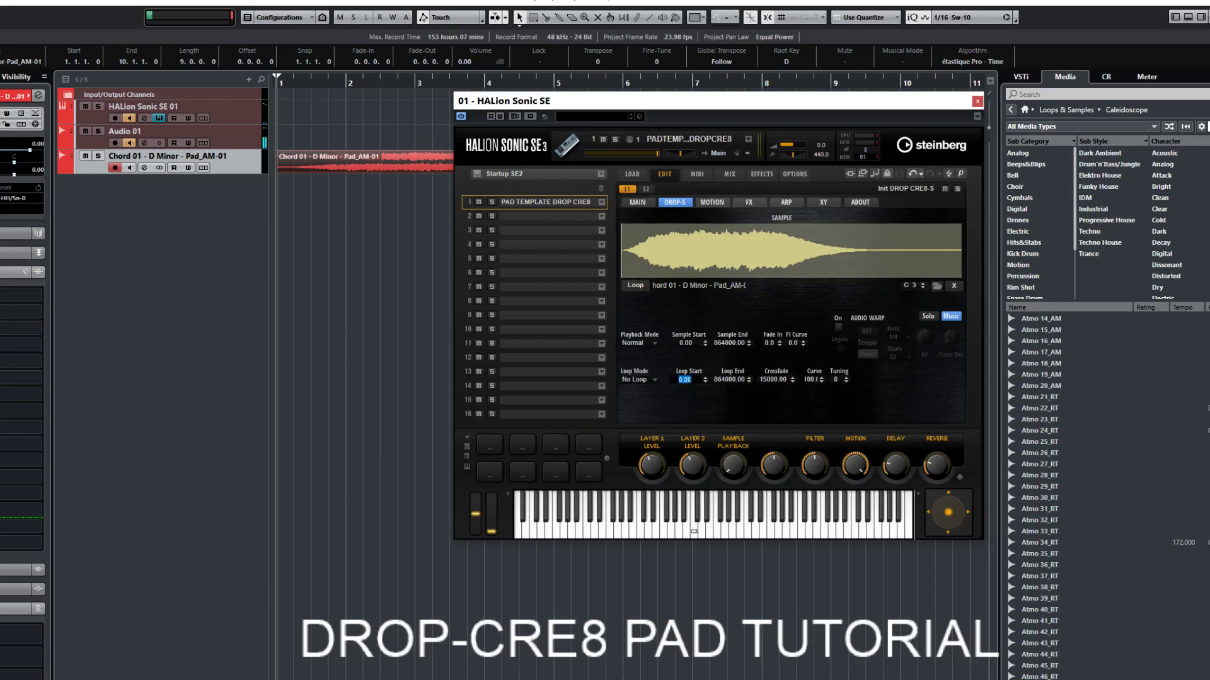
{"action": "type", "text": "50000"}
{"action": "key", "text": "Return"}
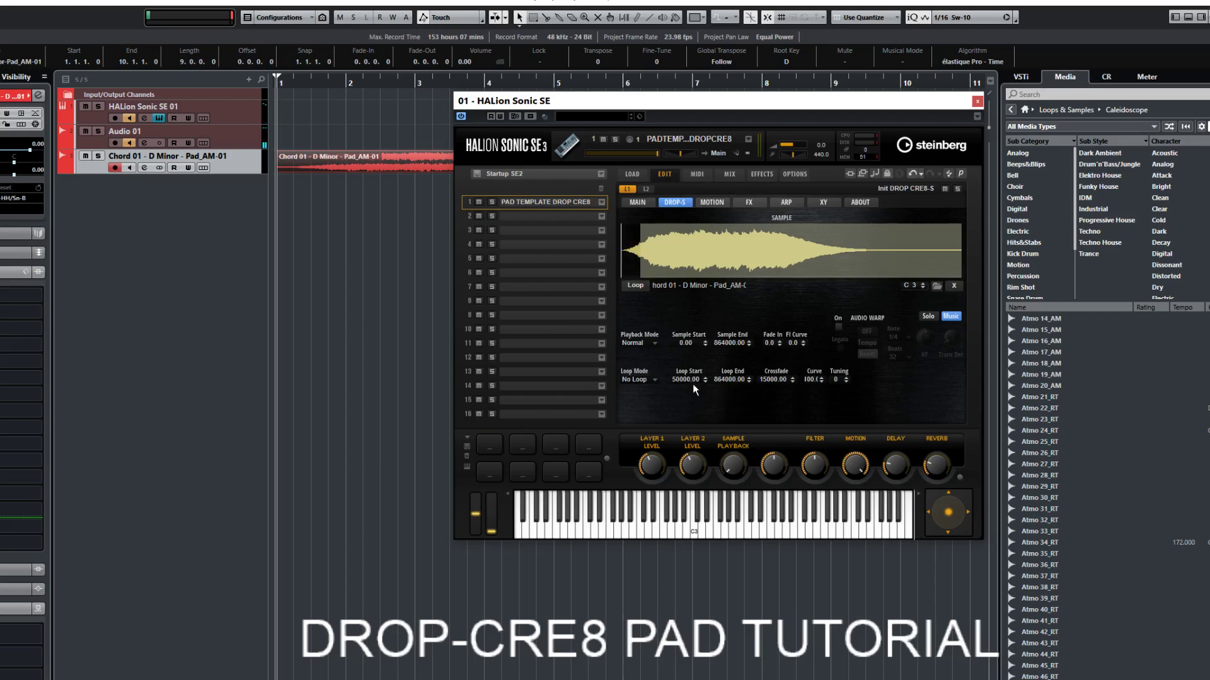
{"action": "double_click", "coordinate": [689, 379]}
{"action": "type", "text": "100000"}
{"action": "key", "text": "Return"}
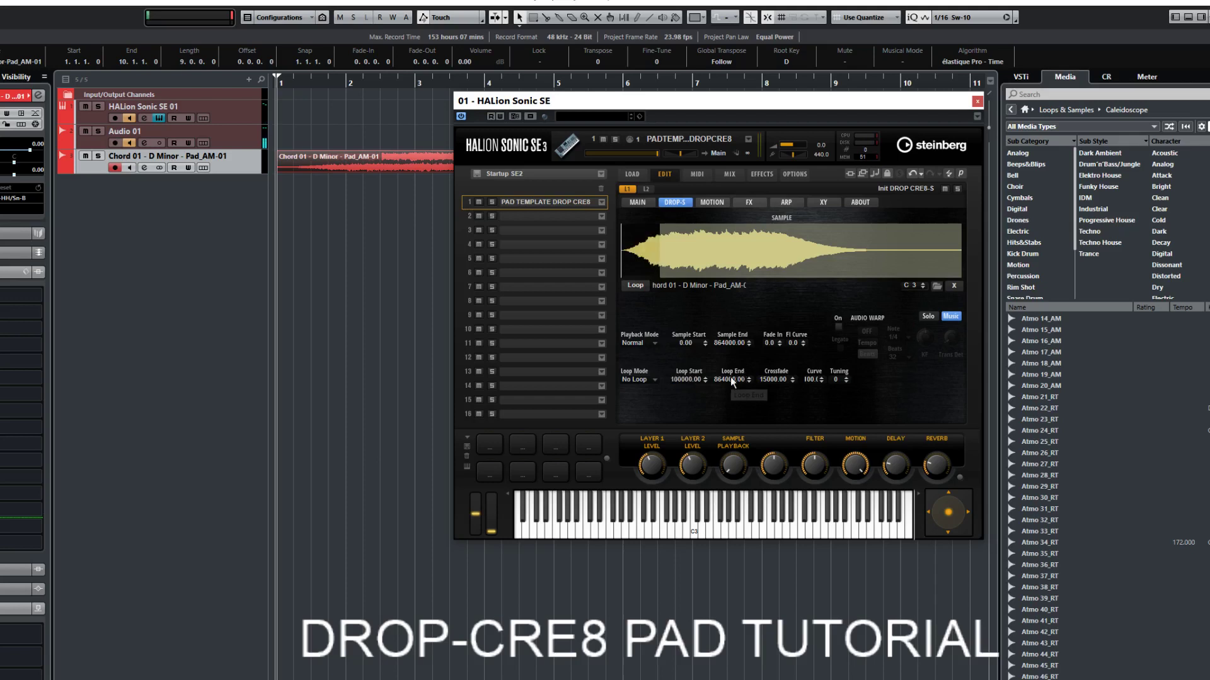
{"action": "type", "text": "4000000400000"}
{"action": "key", "text": "Return"}
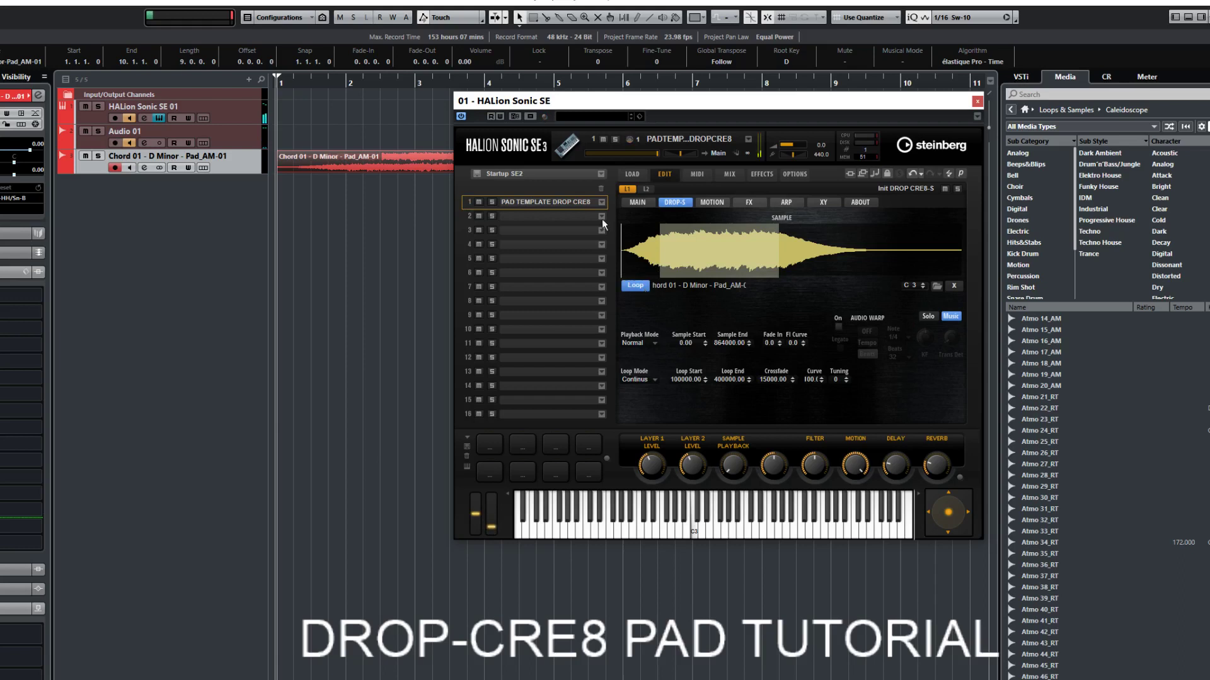
Step: On the MAIN page, lower the filter cutoff to 868 Hz and adjust OSC Volume
{"action": "left_click", "coordinate": [634, 203]}
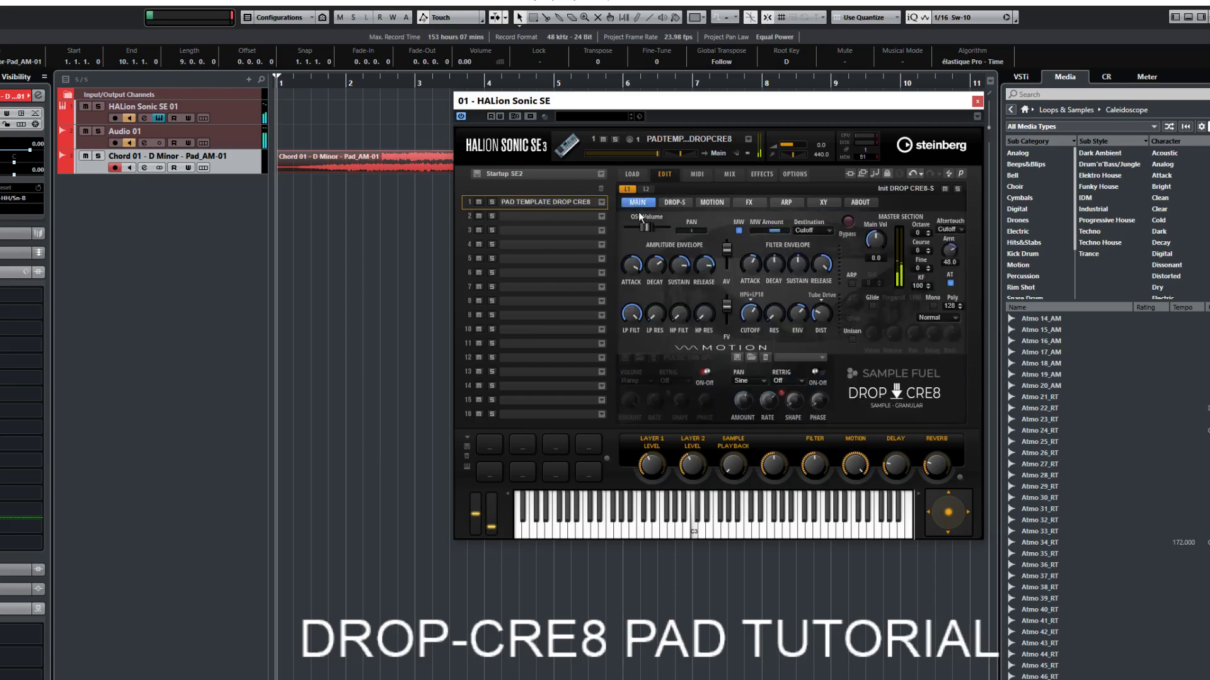
{"action": "left_click_drag", "start_coordinate": [749, 320], "coordinate": [749, 343]}
{"action": "mouse_move", "coordinate": [647, 228]}
{"action": "left_mouse_down"}
{"action": "mouse_move", "coordinate": [660, 228]}
{"action": "mouse_move", "coordinate": [649, 225]}
{"action": "left_mouse_up"}
Step: Raise the Pan LFO Amount to 42, enable the Volume LFO, and show layer 2's grain page
{"action": "mouse_move", "coordinate": [744, 407]}
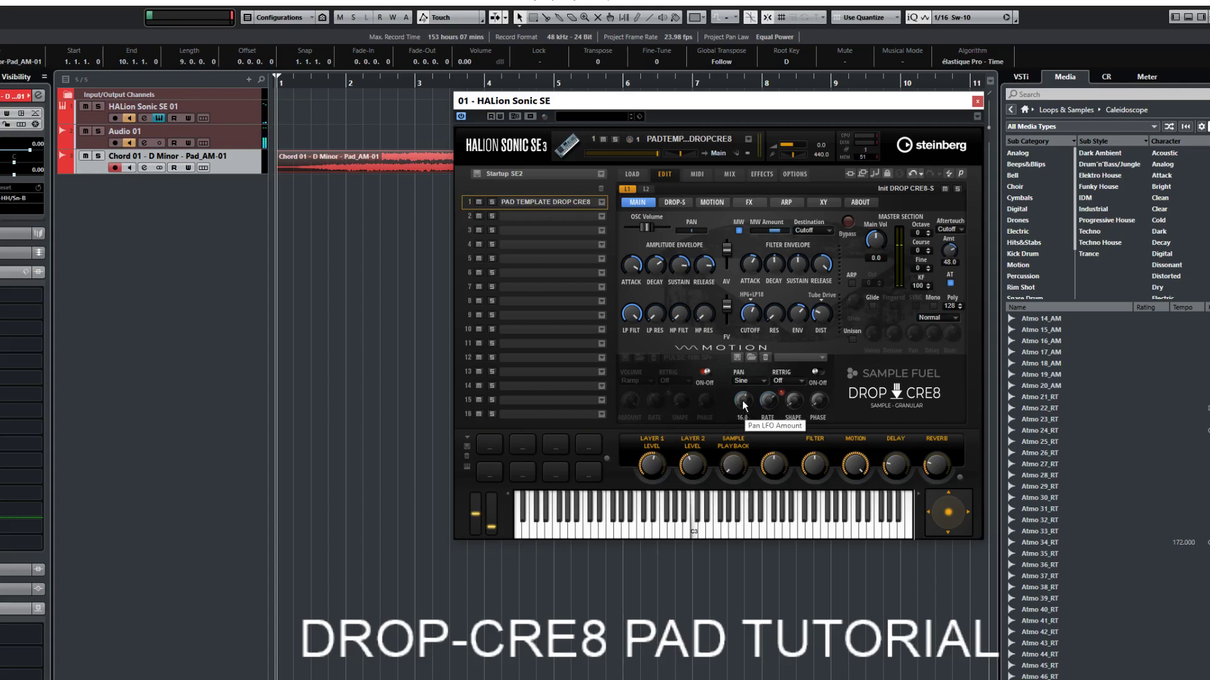
{"action": "left_click_drag", "start_coordinate": [744, 407], "coordinate": [742, 384]}
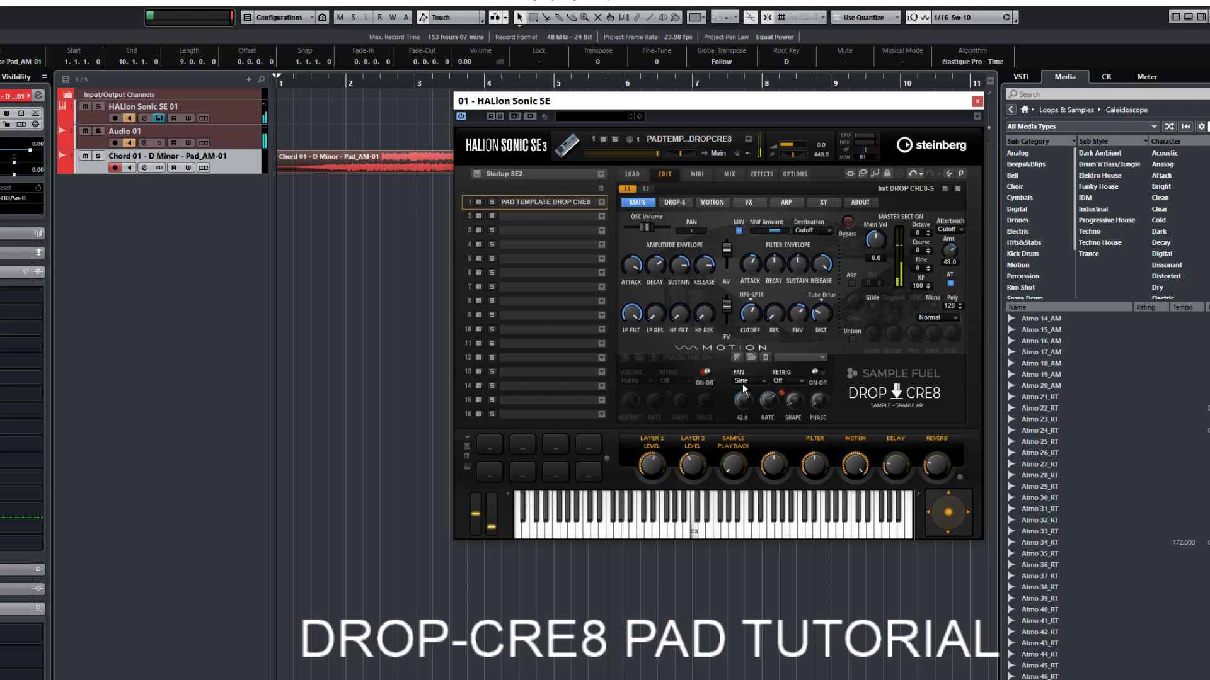
{"action": "left_click", "coordinate": [708, 374]}
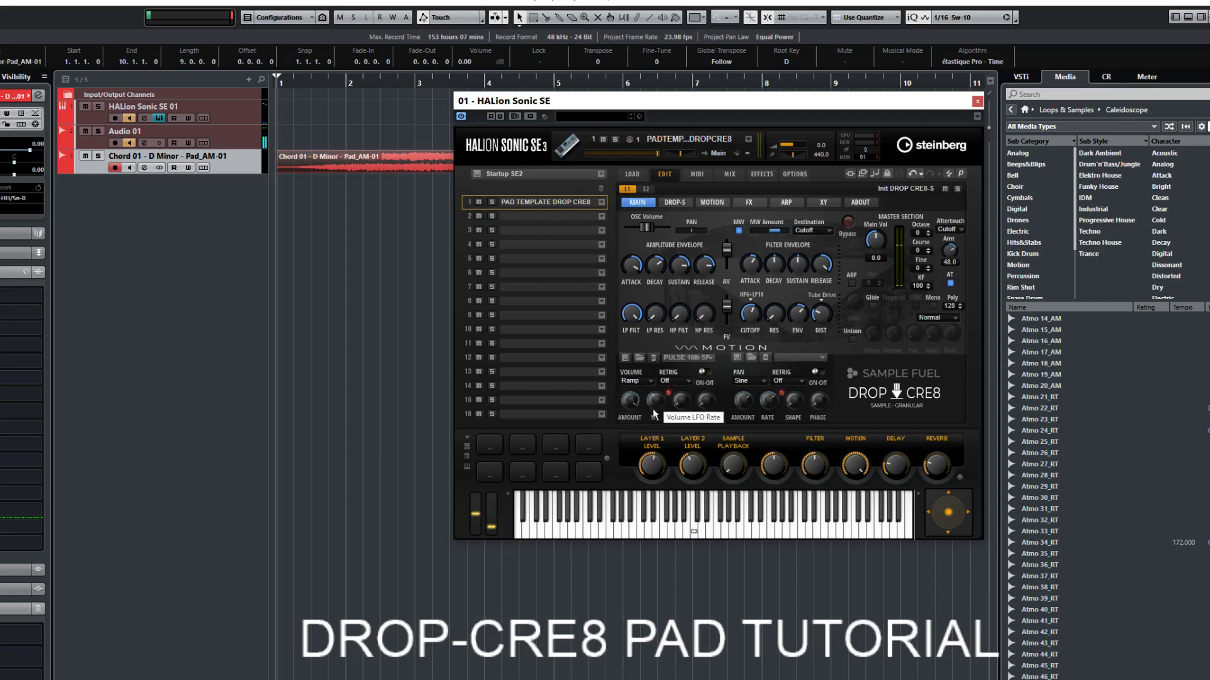
{"action": "mouse_move", "coordinate": [638, 407]}
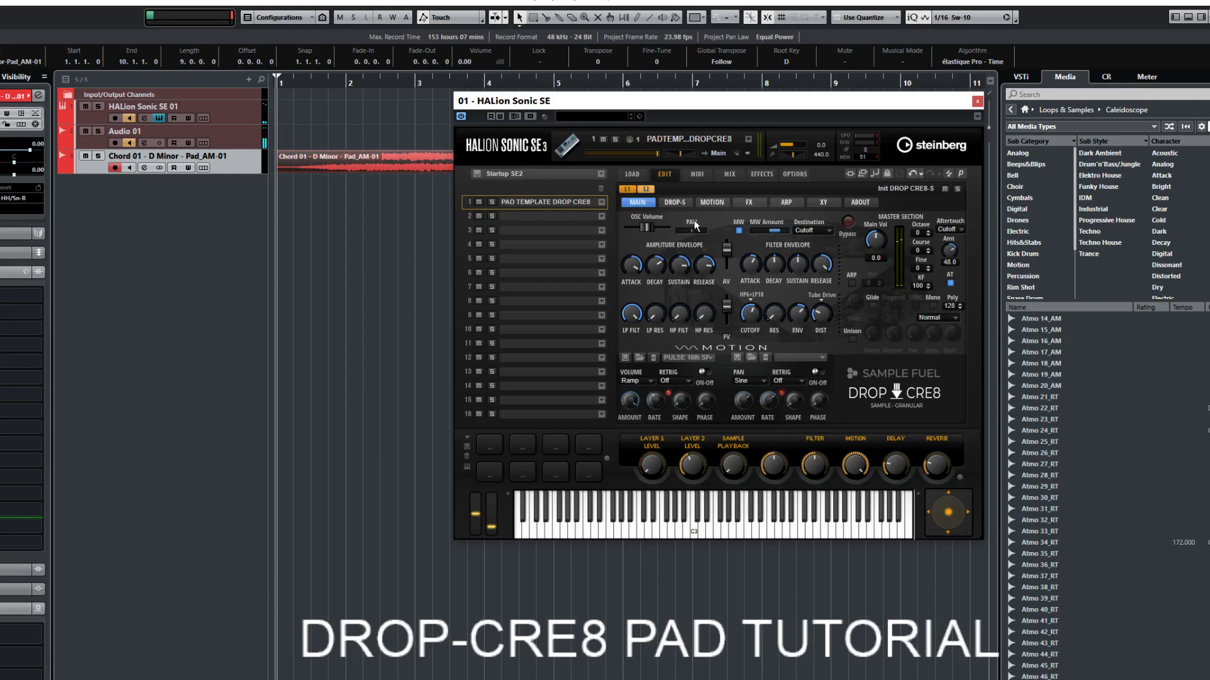
{"action": "left_click", "coordinate": [683, 205]}
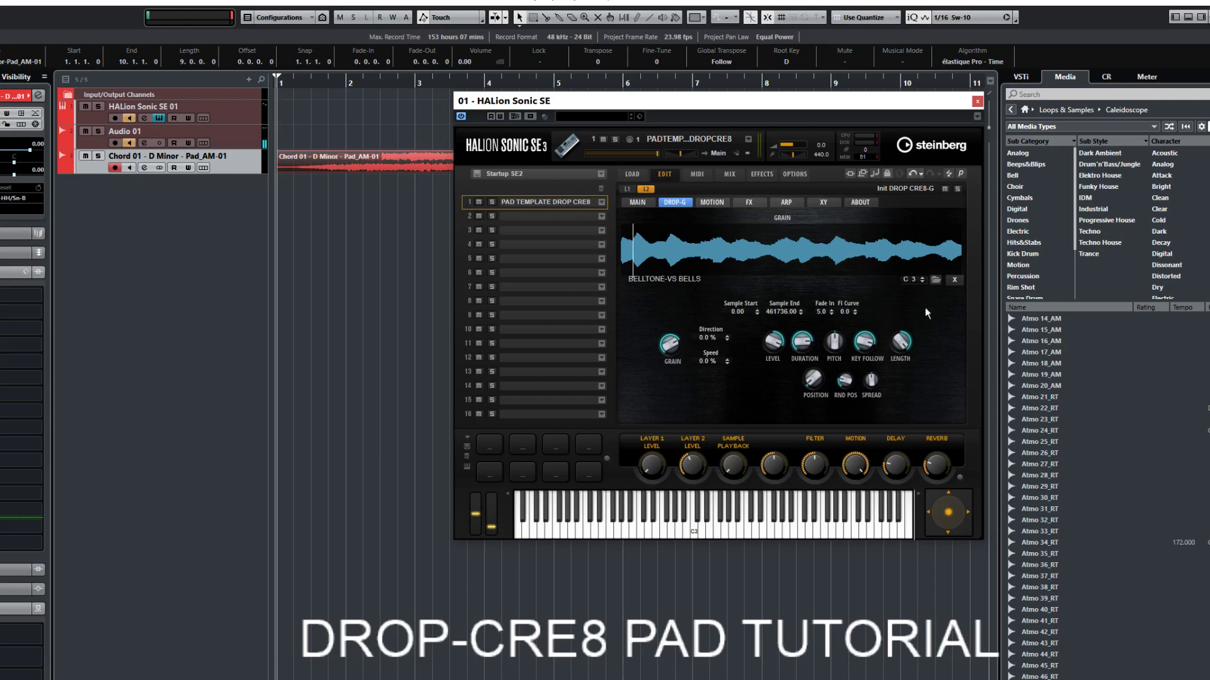
Step: Add Chord 57 - C3 (5) - Stab_RT from the MediaBay on a new track and open the Pool
{"action": "scroll", "coordinate": [1103, 497], "scroll_direction": "down", "scroll_amount": 10}
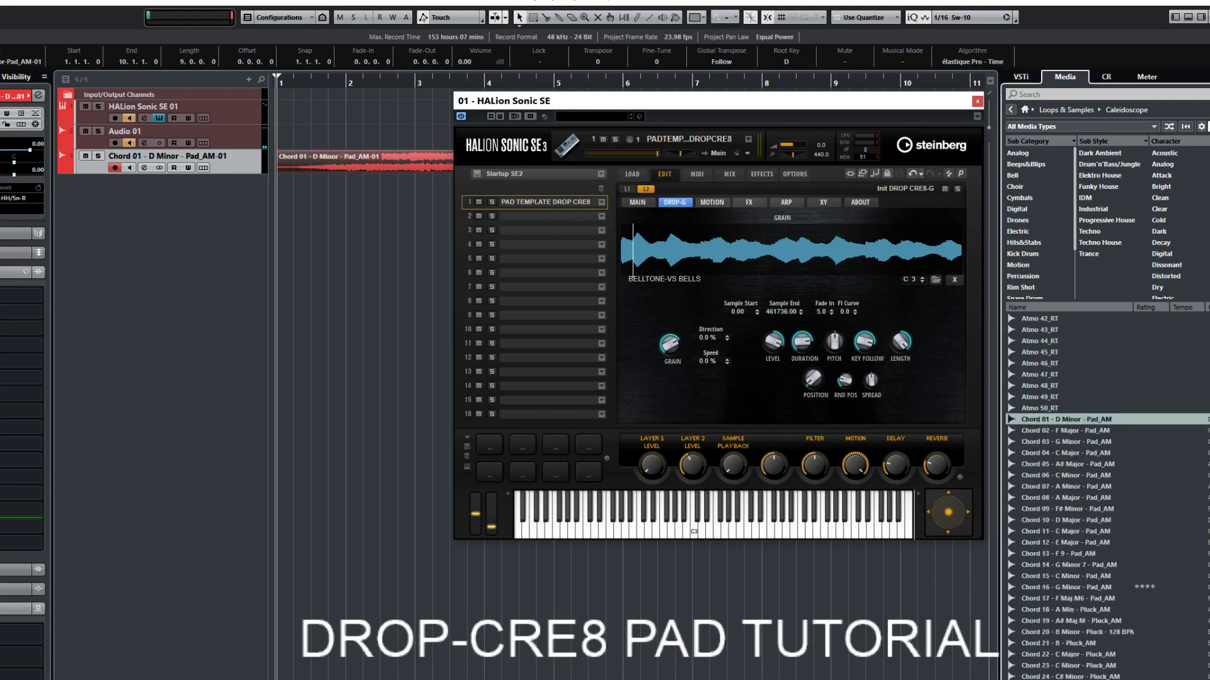
{"action": "scroll", "coordinate": [1103, 498], "scroll_direction": "down", "scroll_amount": 2}
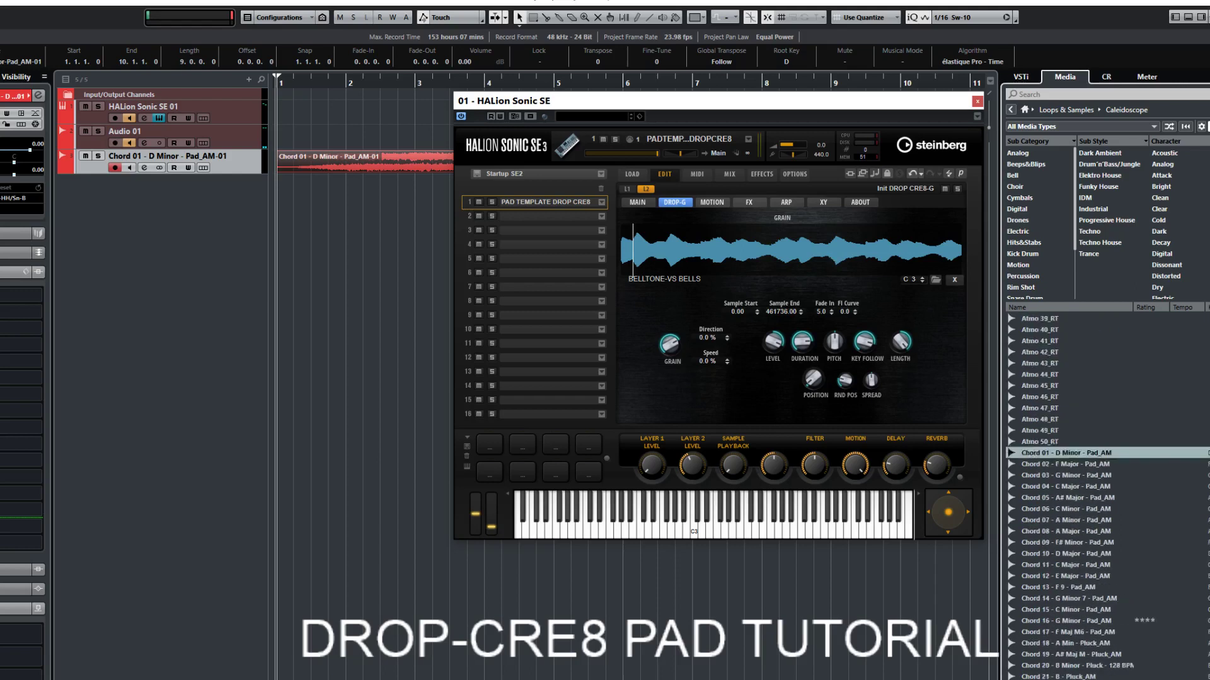
{"action": "scroll", "coordinate": [1103, 498], "scroll_direction": "down", "scroll_amount": 2}
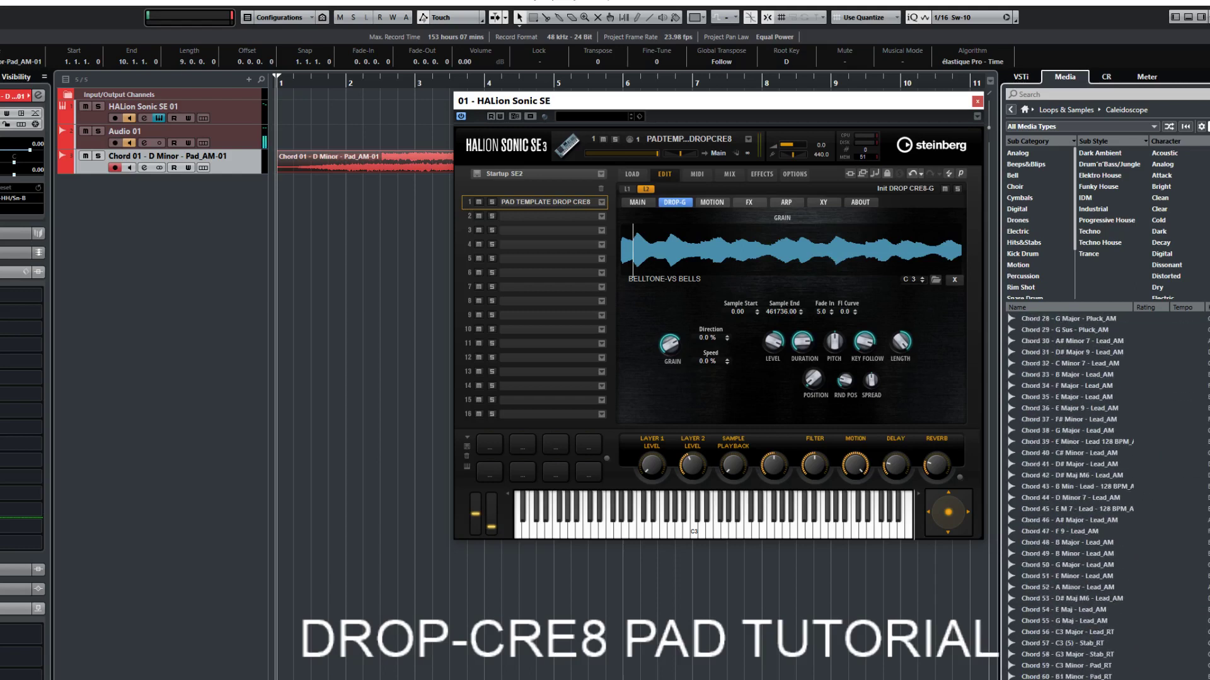
{"action": "scroll", "coordinate": [1103, 498], "scroll_direction": "down", "scroll_amount": 8}
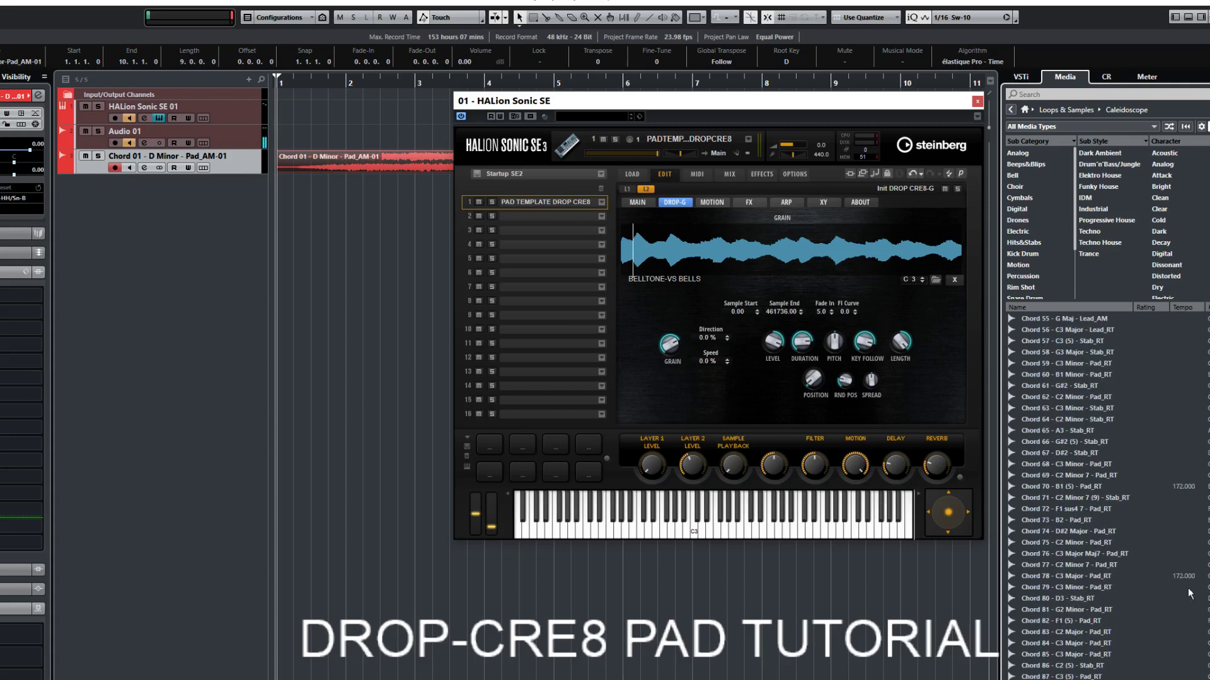
{"action": "scroll", "coordinate": [1103, 498], "scroll_direction": "up", "scroll_amount": 4}
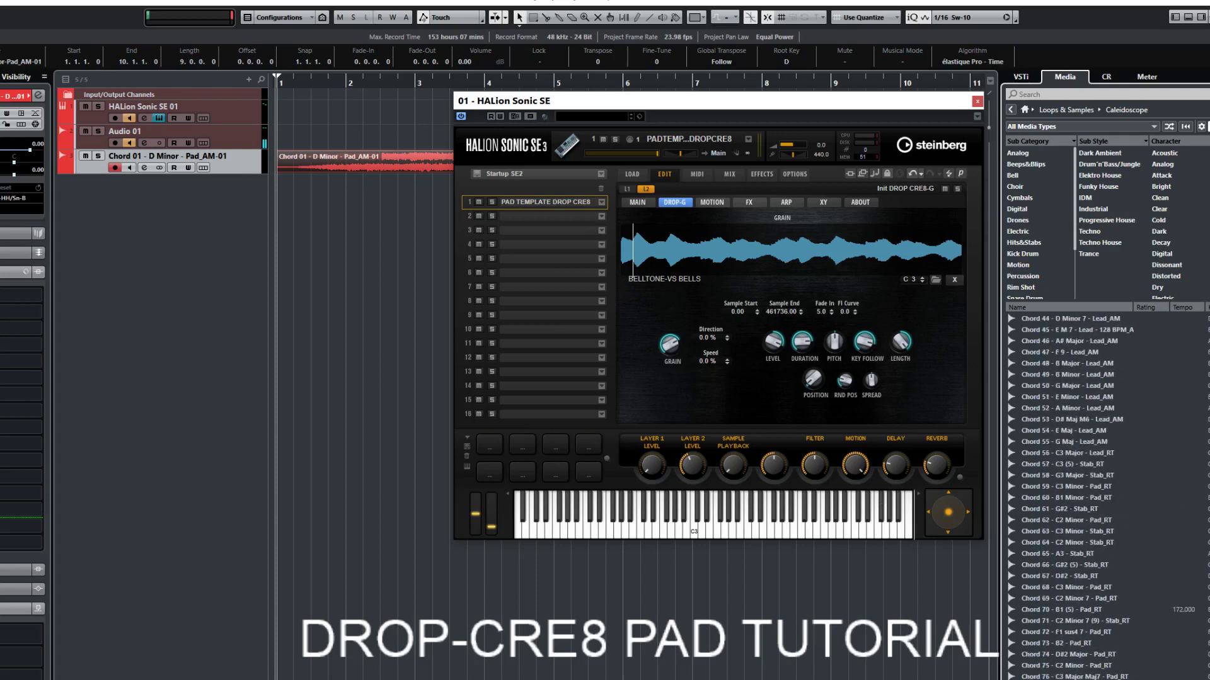
{"action": "left_click_drag", "start_coordinate": [1066, 463], "coordinate": [281, 197]}
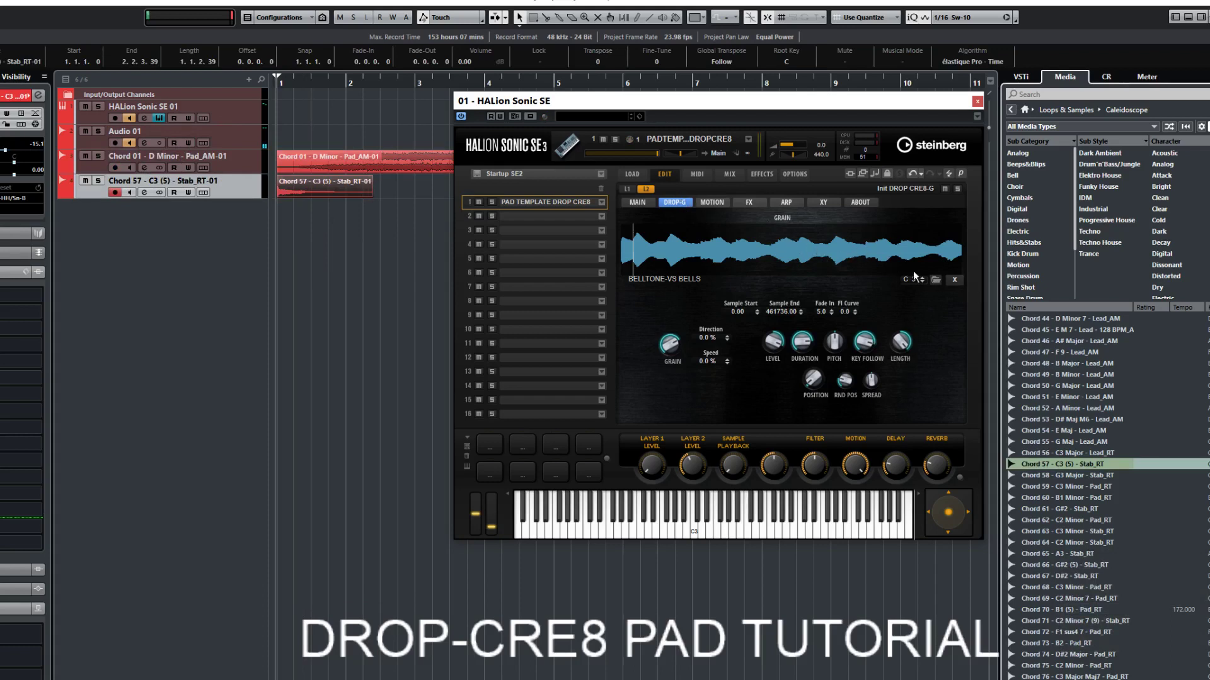
{"action": "left_click", "coordinate": [935, 280]}
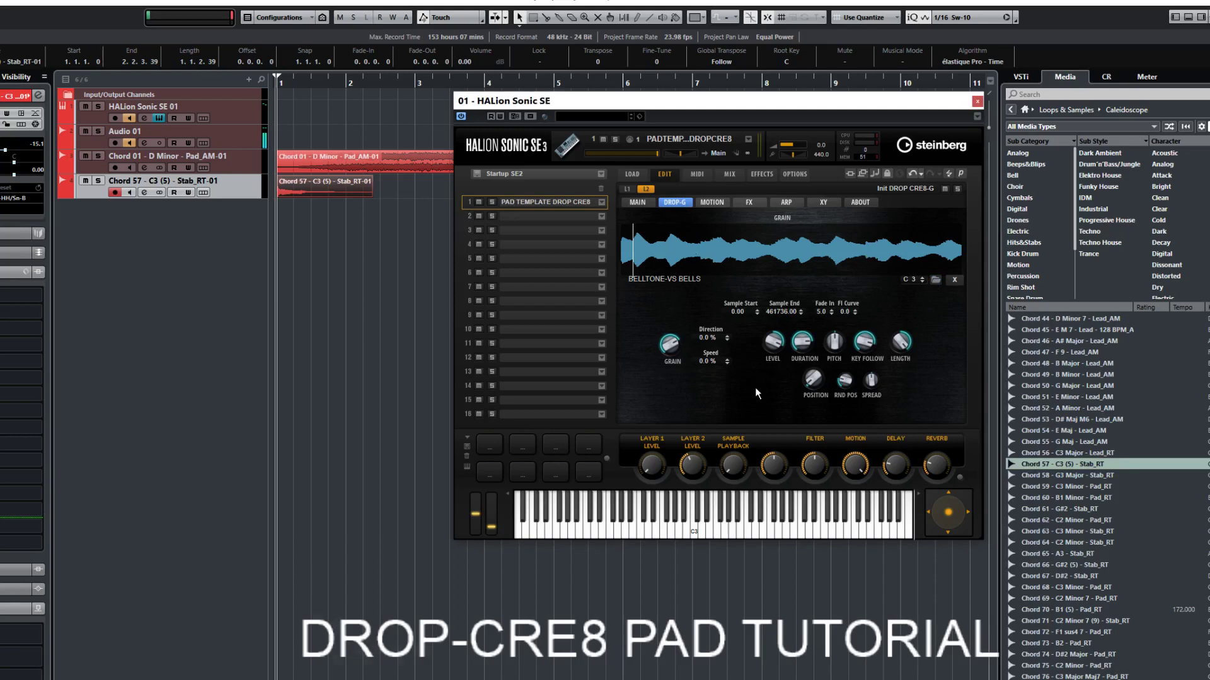
{"action": "key", "text": "ctrl+p"}
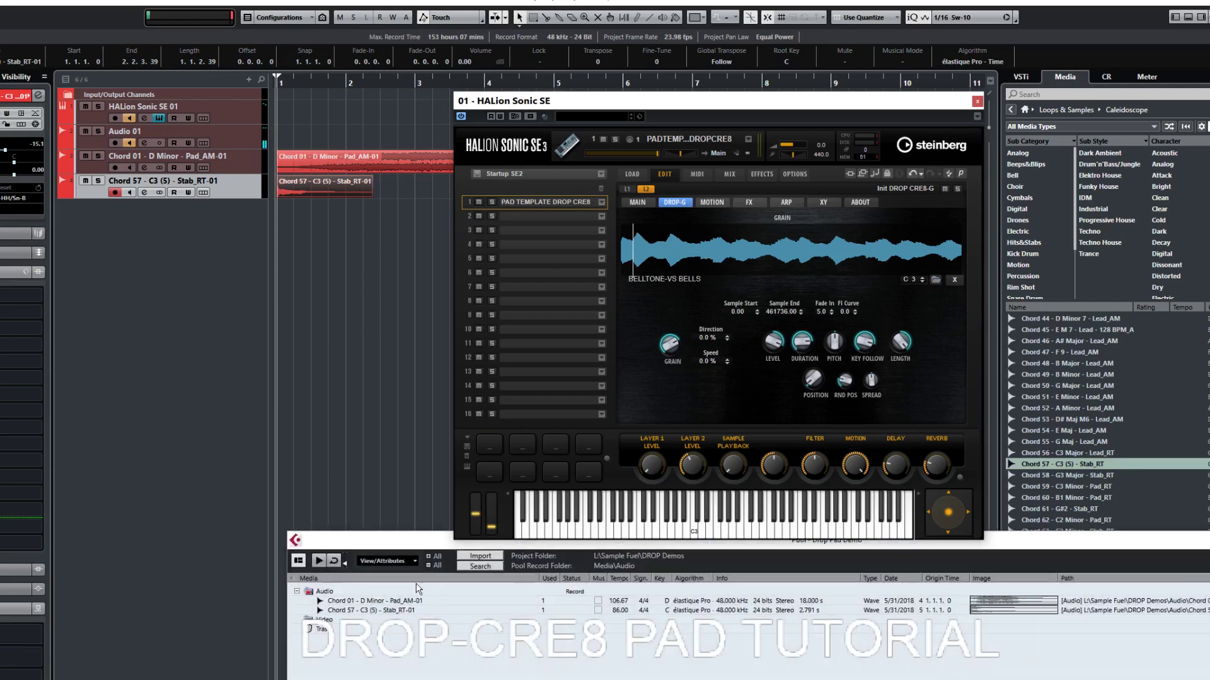
Step: Show the Chord 57 clip in Explorer and drag it onto HALion's grain waveform area
{"action": "right_click", "coordinate": [376, 611]}
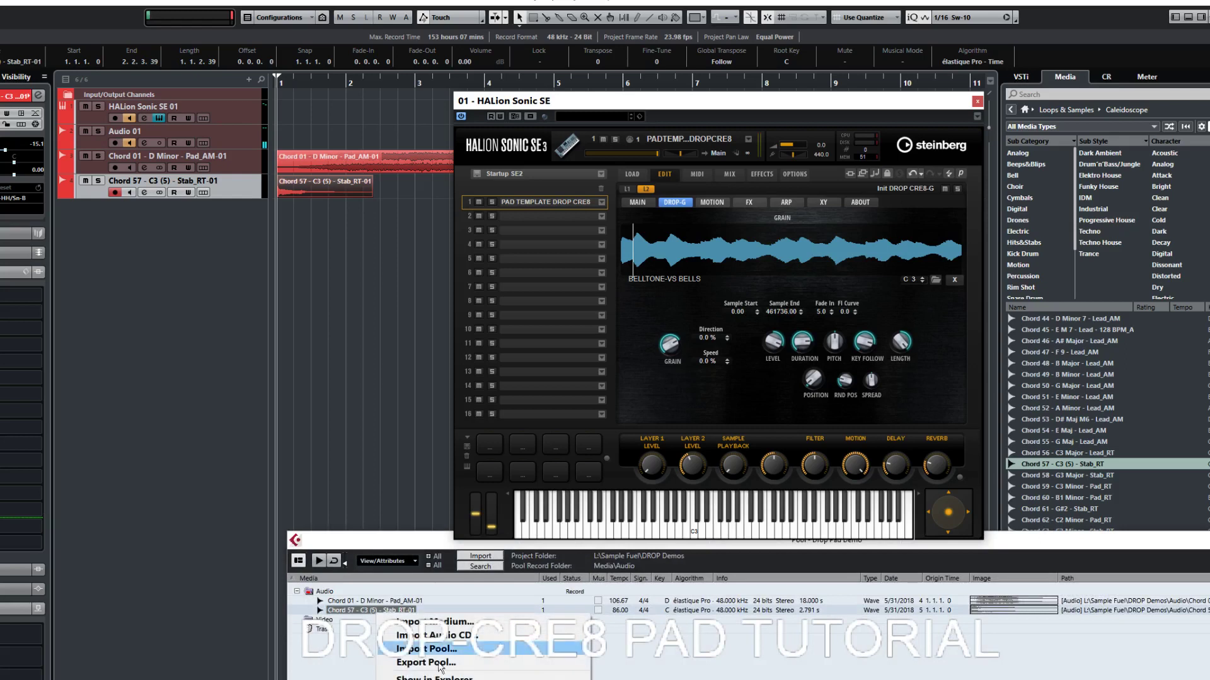
{"action": "left_click", "coordinate": [434, 678]}
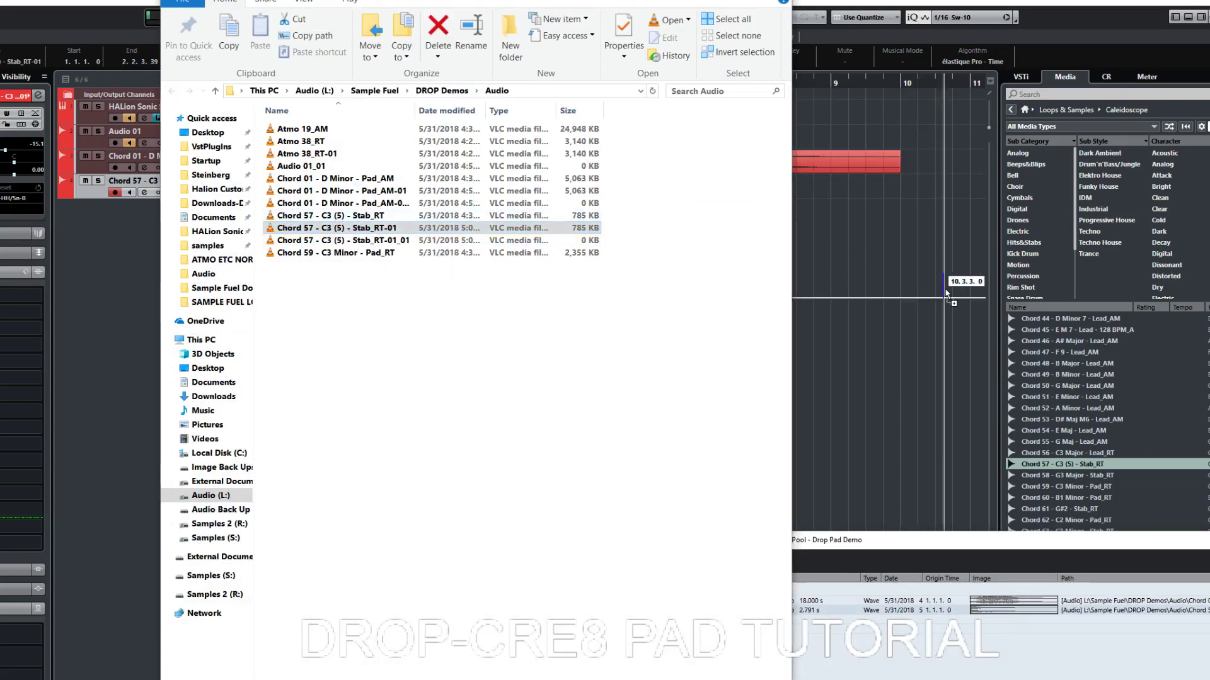
{"action": "left_click", "coordinate": [858, 236]}
{"action": "left_click_drag", "start_coordinate": [858, 237], "coordinate": [858, 247]}
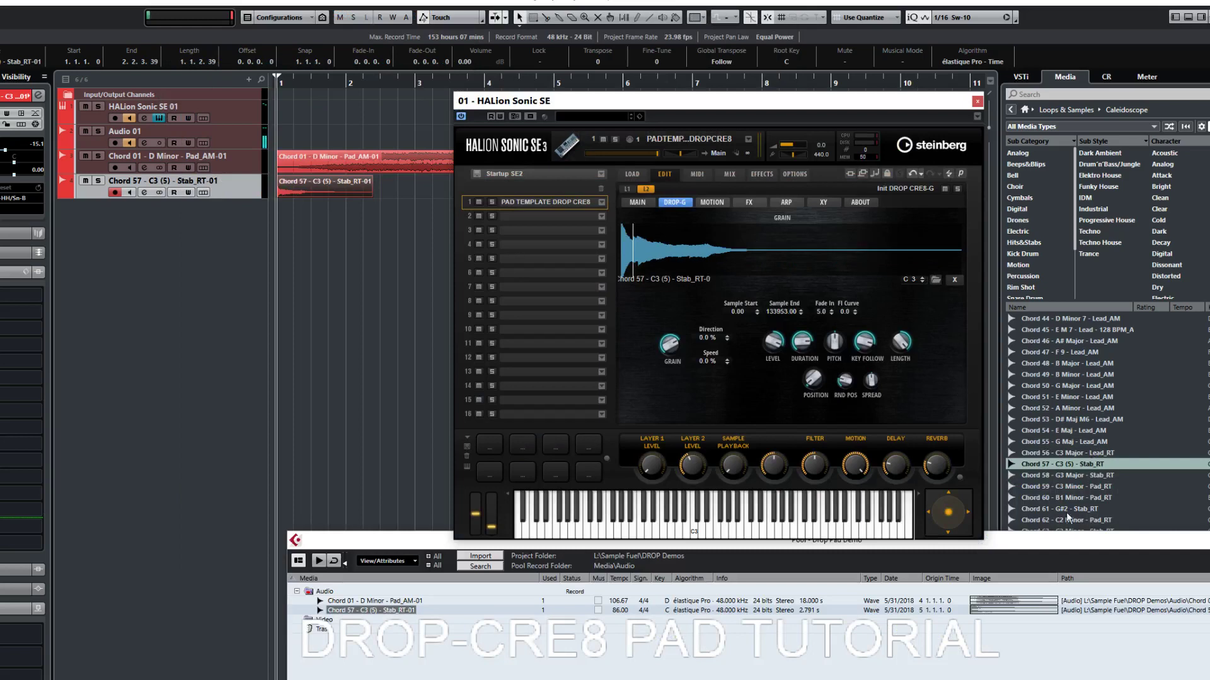
Step: Add a Chord 59 - C3 Minor - Pad_RT track, then load the Chord 57 stab into DROP-G via Load Sample
{"action": "left_click_drag", "start_coordinate": [1072, 489], "coordinate": [280, 225]}
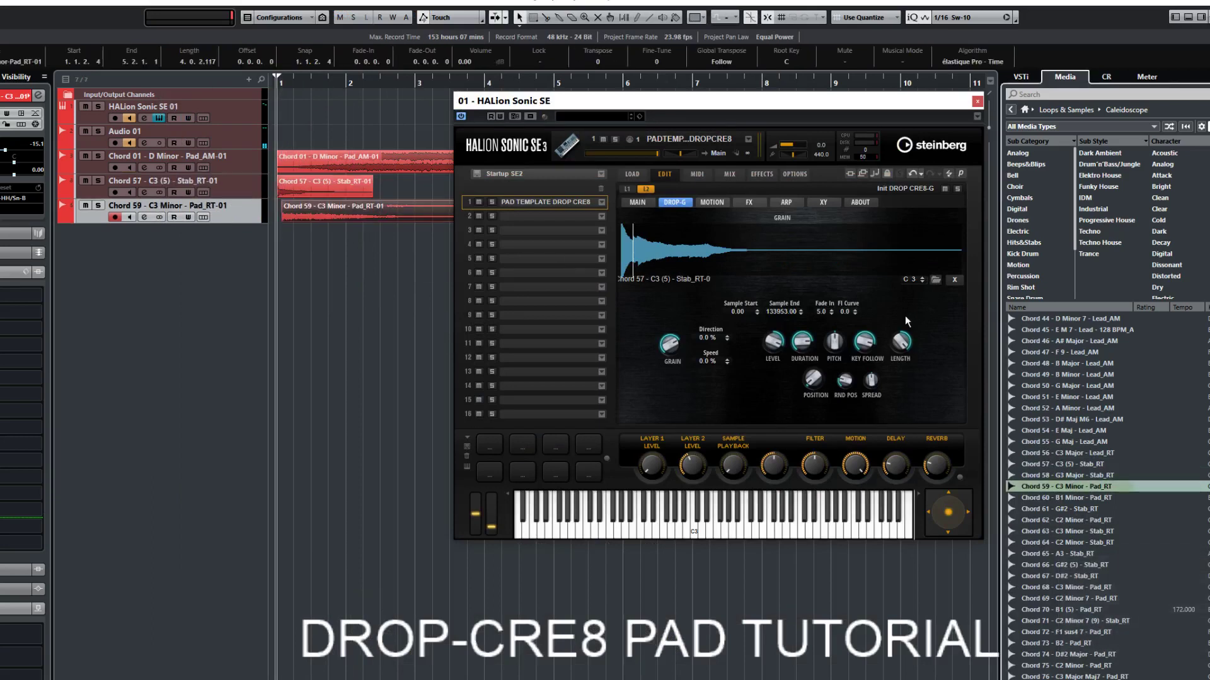
{"action": "left_click", "coordinate": [935, 280]}
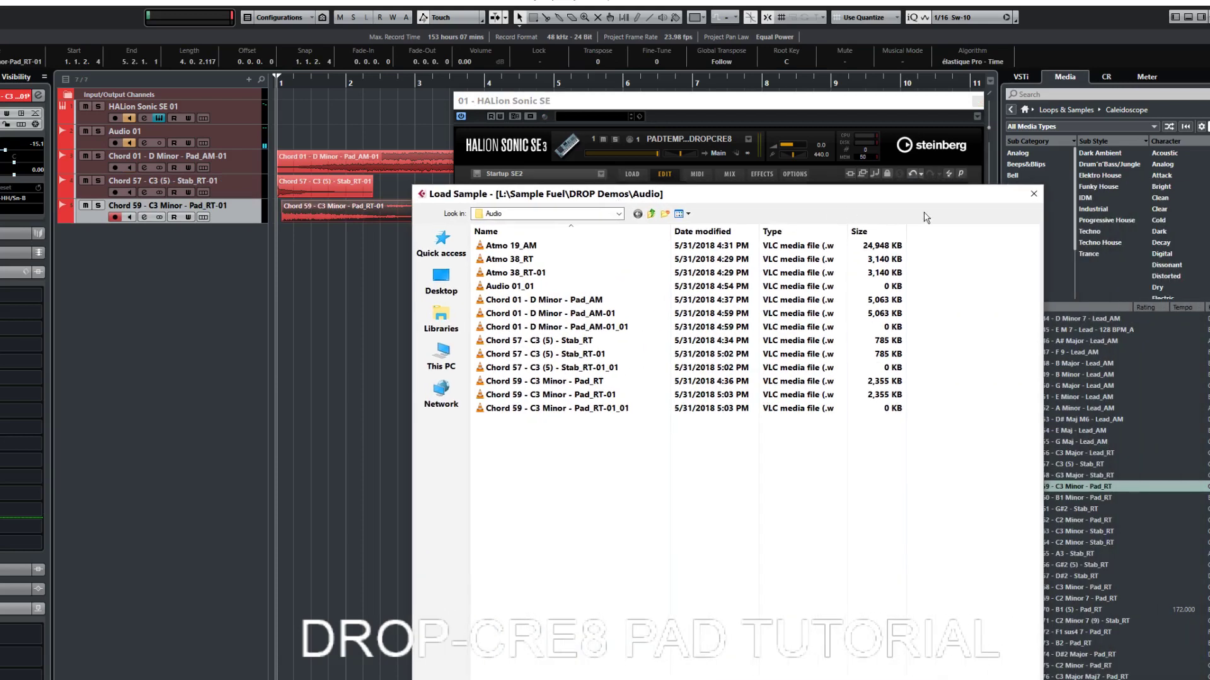
{"action": "left_click", "coordinate": [1034, 193]}
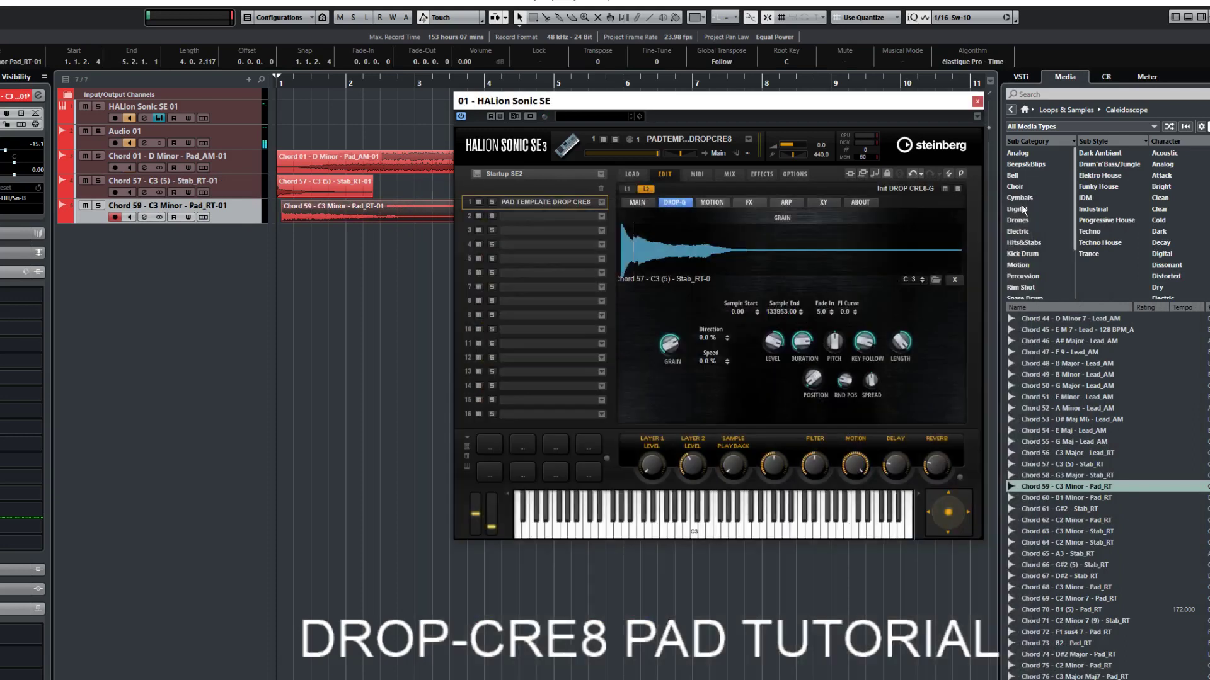
{"action": "left_click", "coordinate": [936, 280]}
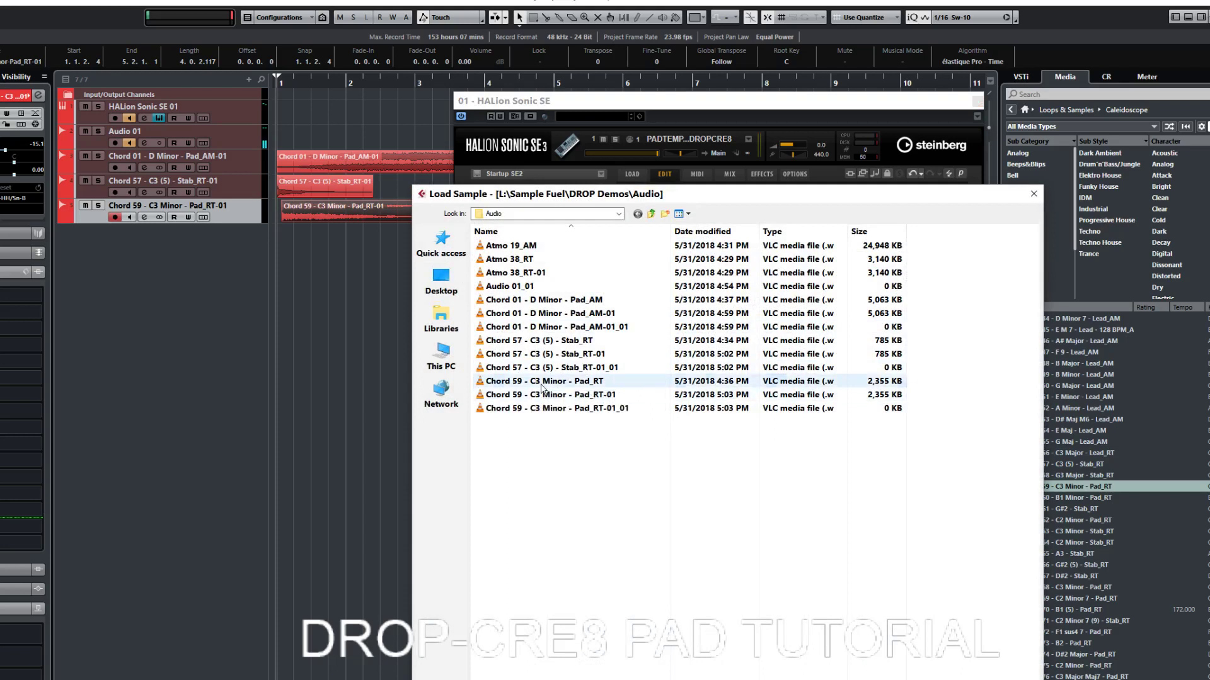
{"action": "double_click", "coordinate": [542, 387]}
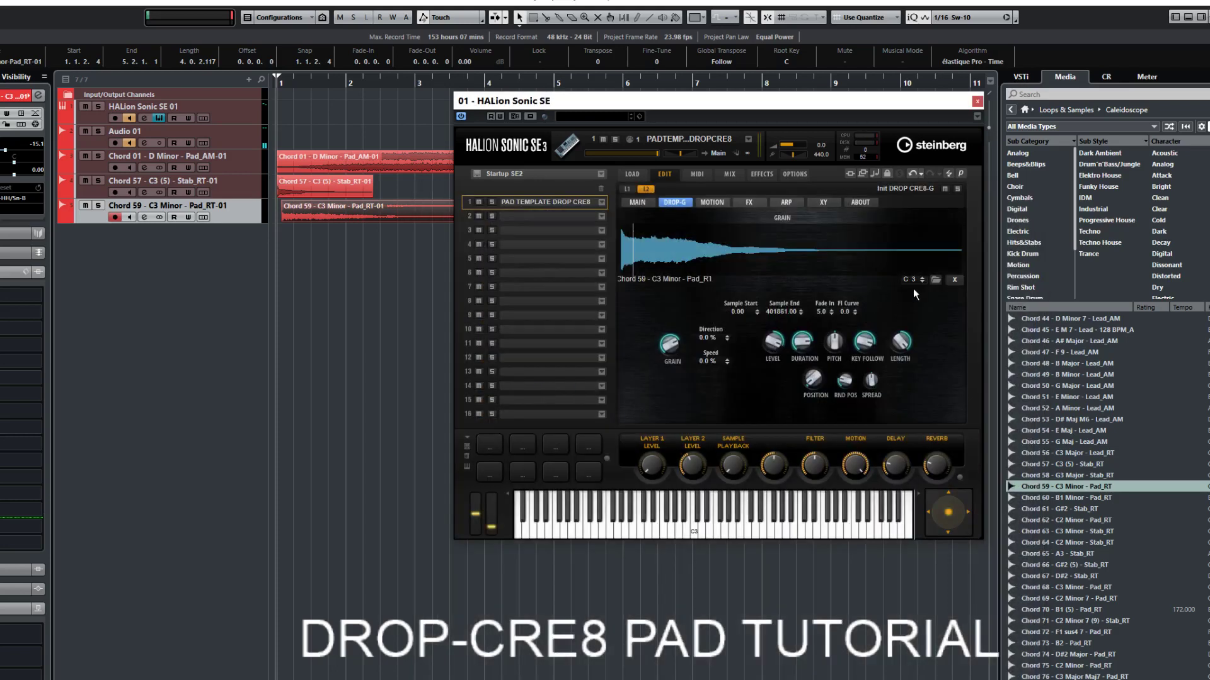
{"action": "left_click", "coordinate": [935, 280]}
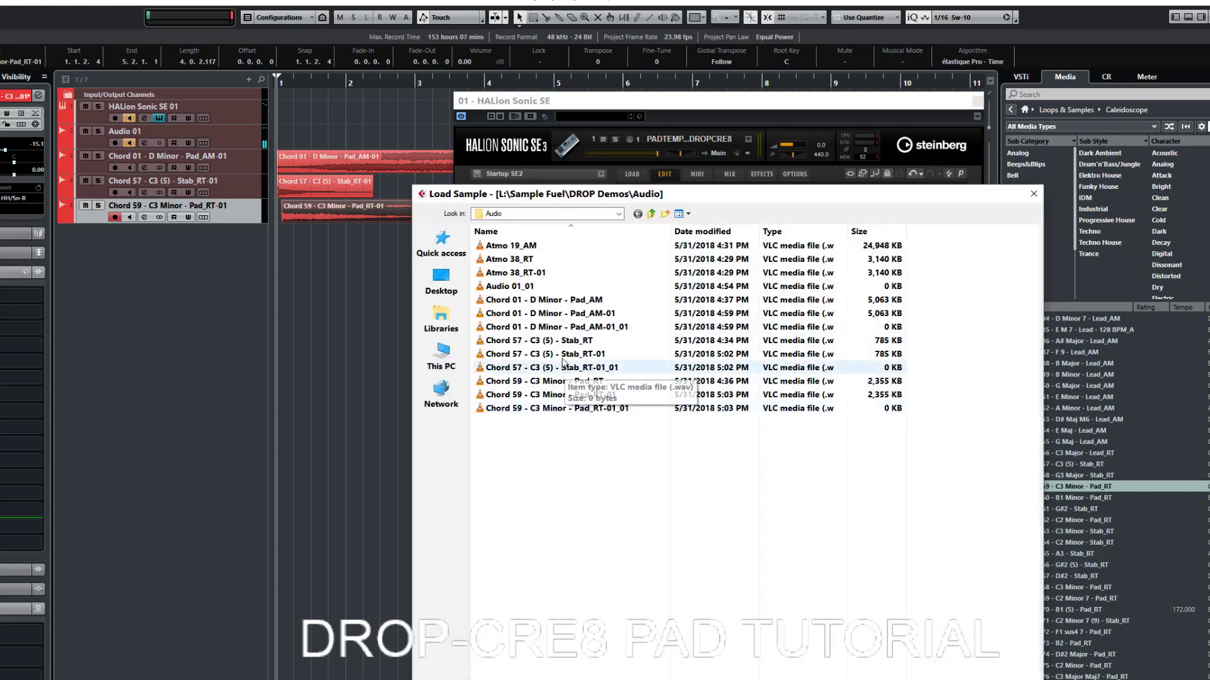
{"action": "double_click", "coordinate": [569, 354]}
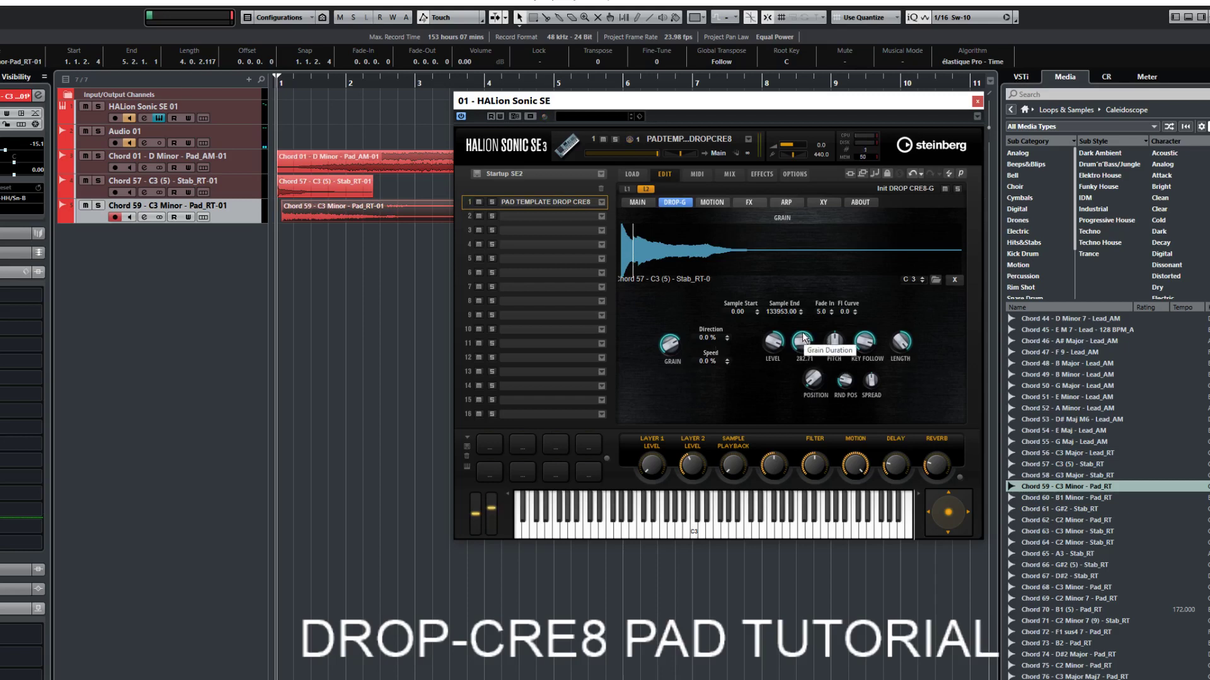
Step: Compare the sound with Bypass, then set the DROP-G grain Position to 49.5 and show MAIN
{"action": "left_click", "coordinate": [648, 201]}
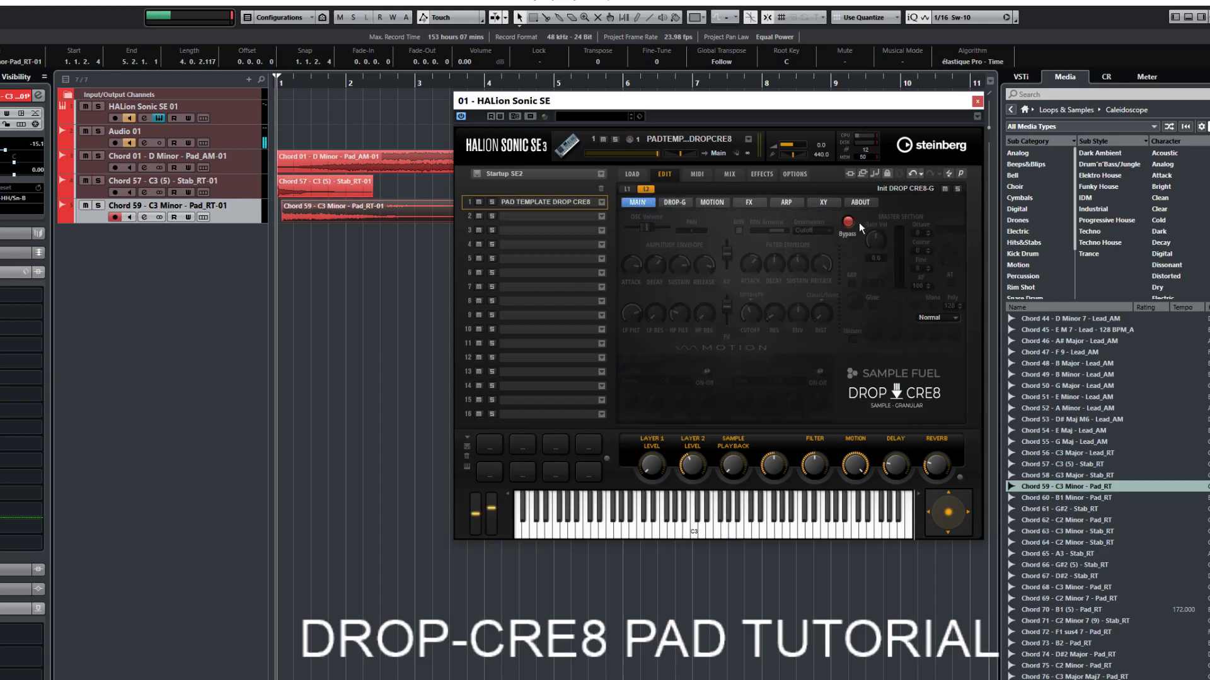
{"action": "left_click", "coordinate": [847, 223]}
{"action": "left_click", "coordinate": [674, 202]}
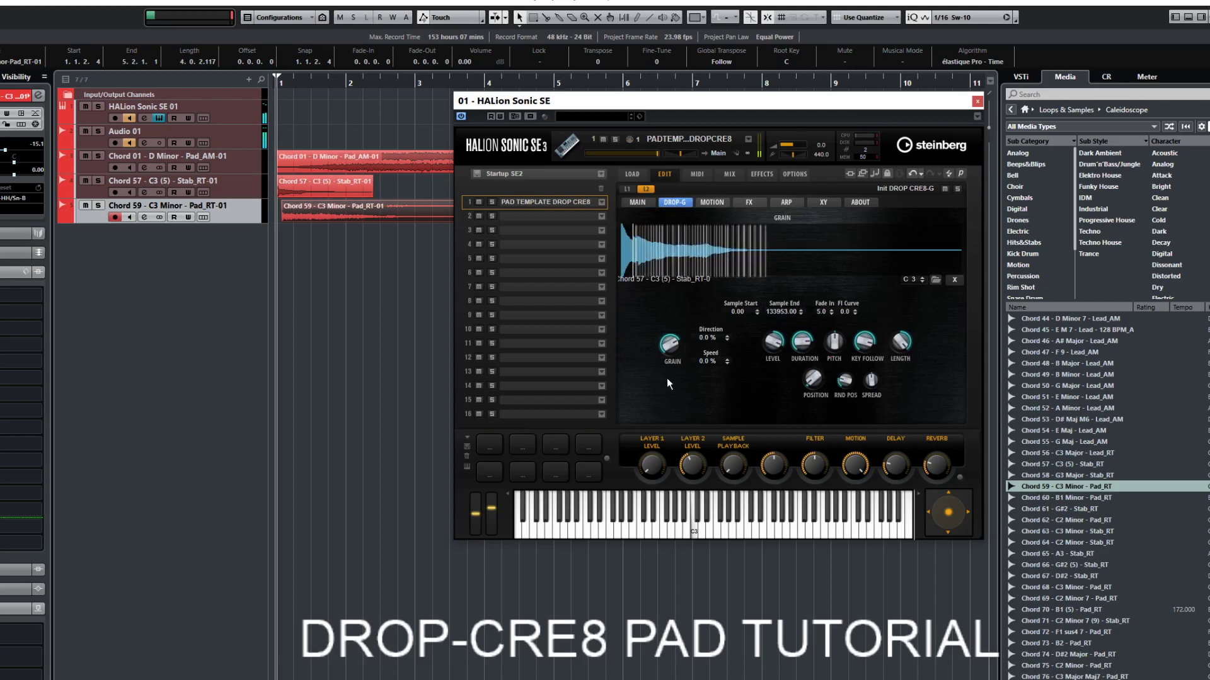
{"action": "mouse_move", "coordinate": [765, 337]}
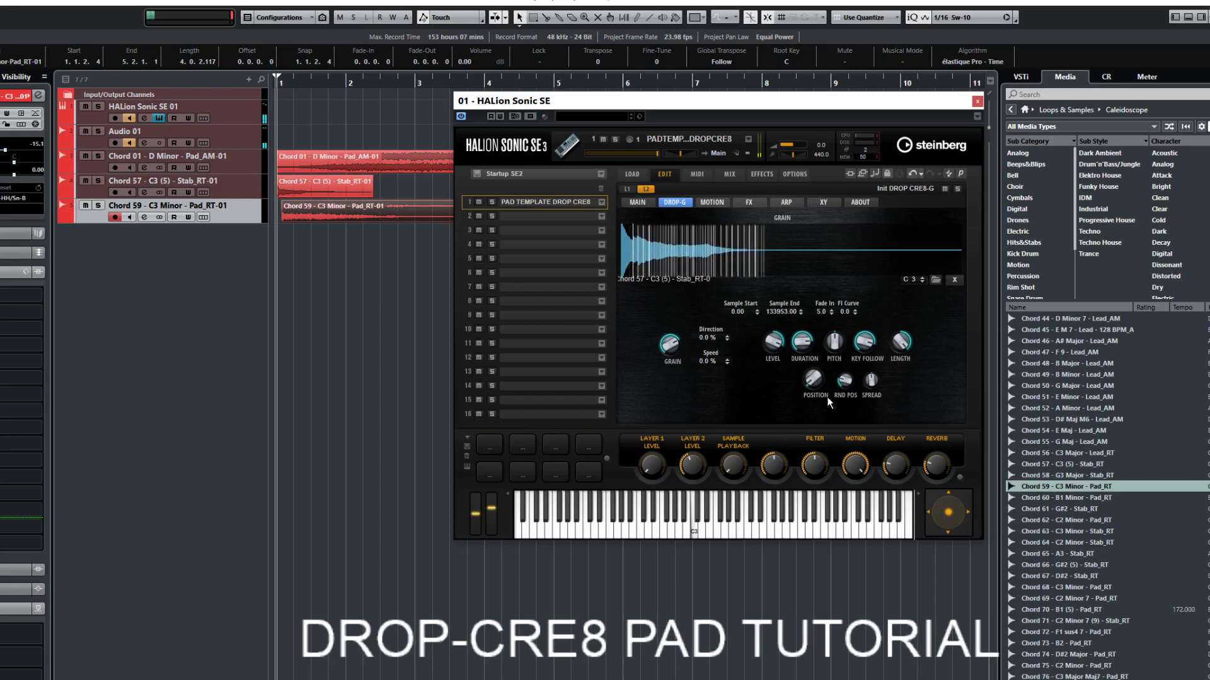
{"action": "mouse_move", "coordinate": [813, 379]}
{"action": "left_mouse_down"}
{"action": "mouse_move", "coordinate": [819, 327]}
{"action": "mouse_move", "coordinate": [821, 385]}
{"action": "left_mouse_up"}
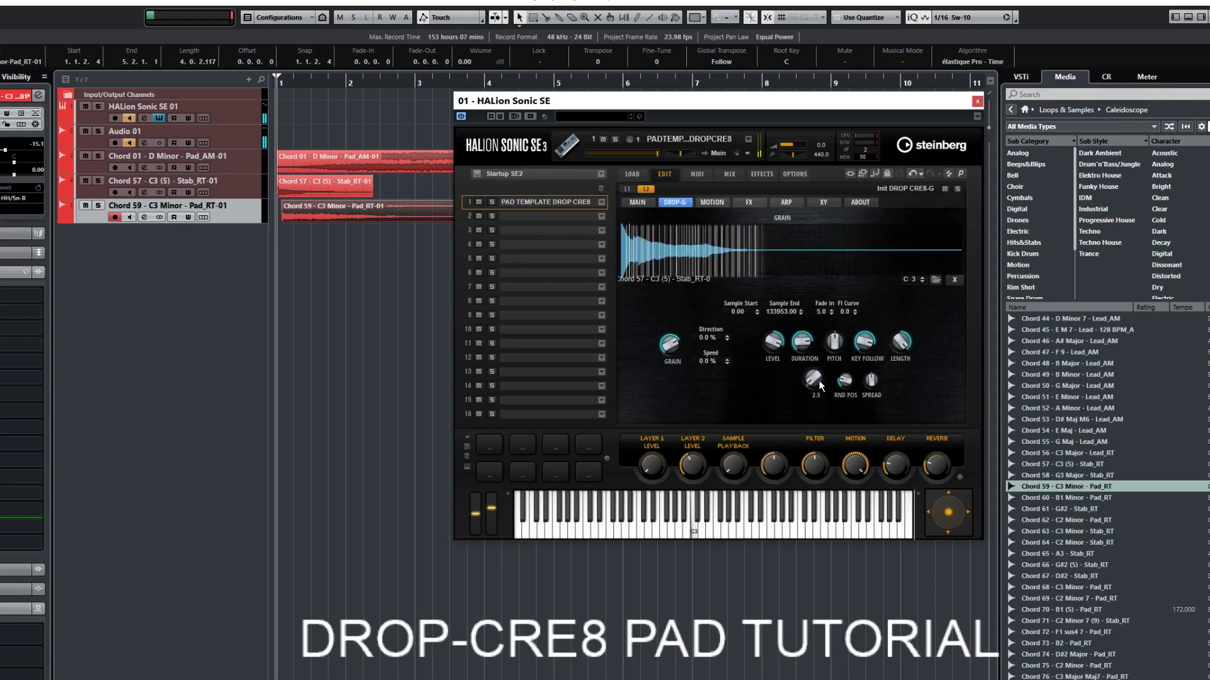
{"action": "left_click", "coordinate": [635, 203]}
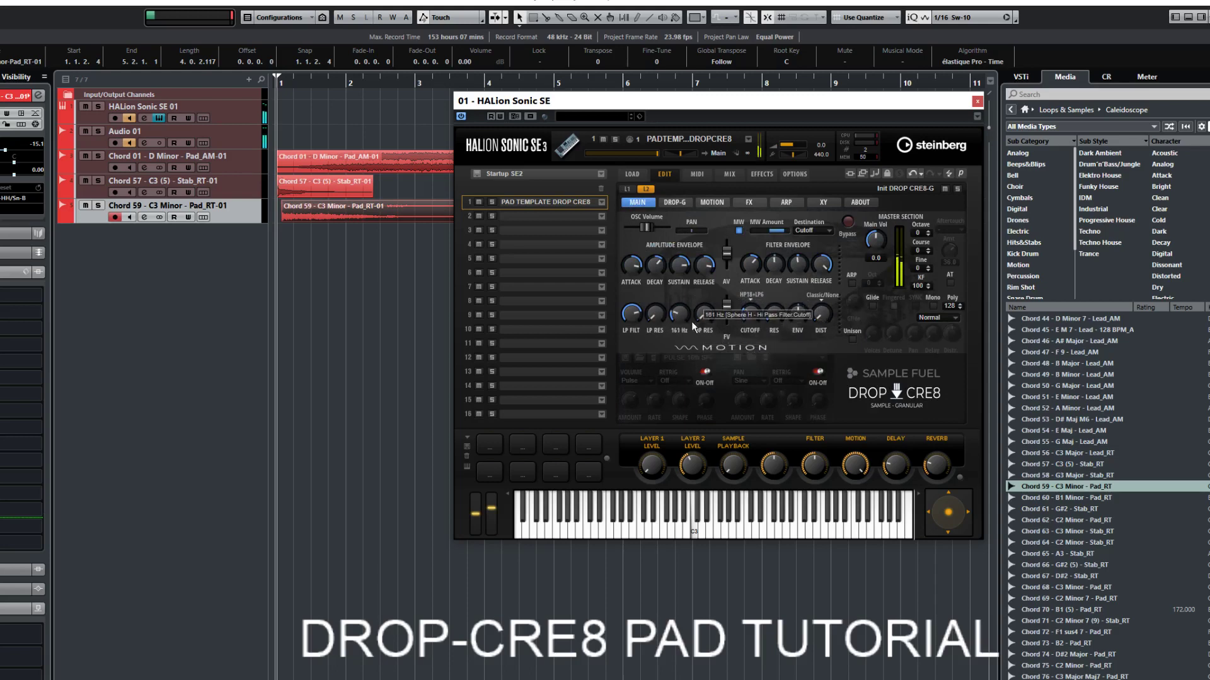
Step: Lower layer 2's filter cutoff from 109 Hz to 63 Hz and switch on pan and volume motion
{"action": "left_click_drag", "start_coordinate": [748, 314], "coordinate": [742, 397]}
{"action": "left_click", "coordinate": [819, 373]}
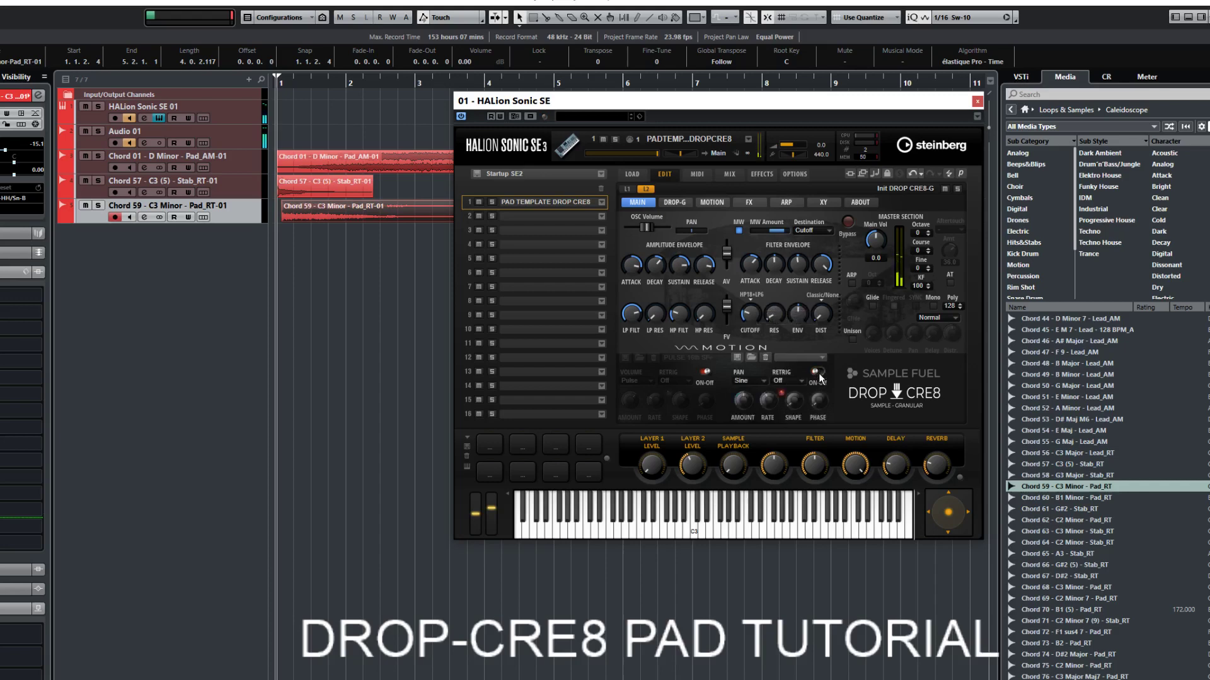
{"action": "mouse_move", "coordinate": [744, 391]}
{"action": "left_click", "coordinate": [706, 371]}
Step: Switch to layer 1 and view its DROP-S sample playback settings
{"action": "mouse_move", "coordinate": [627, 404]}
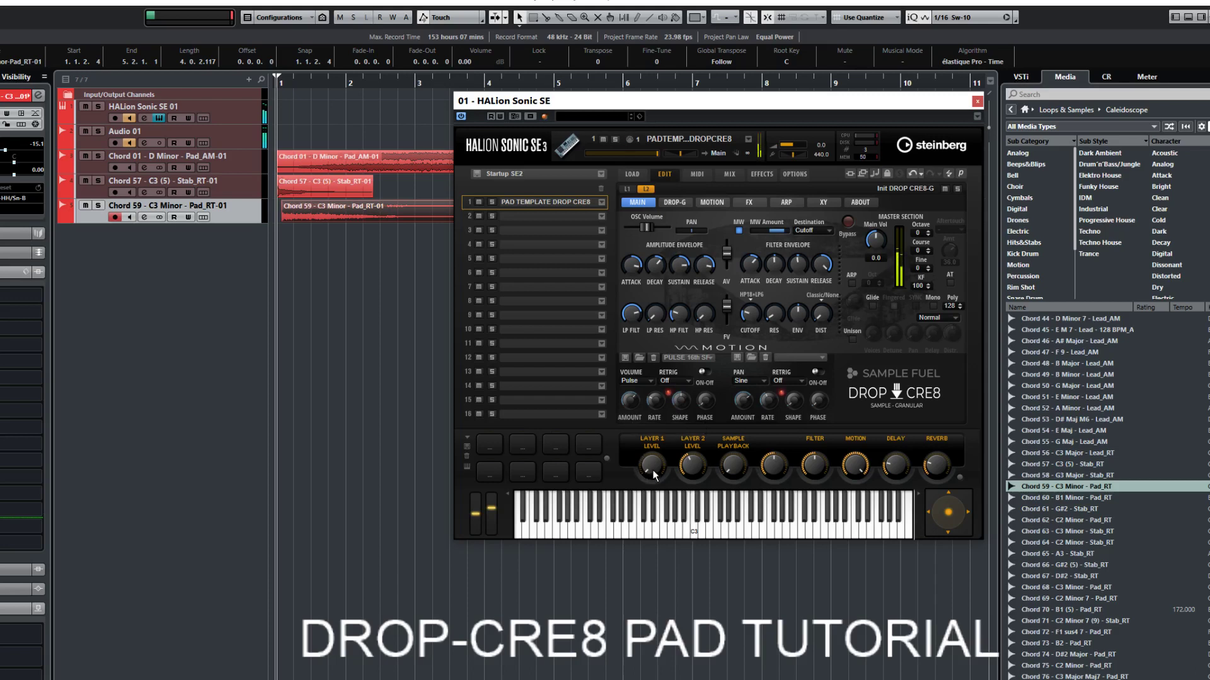
{"action": "left_click", "coordinate": [627, 189]}
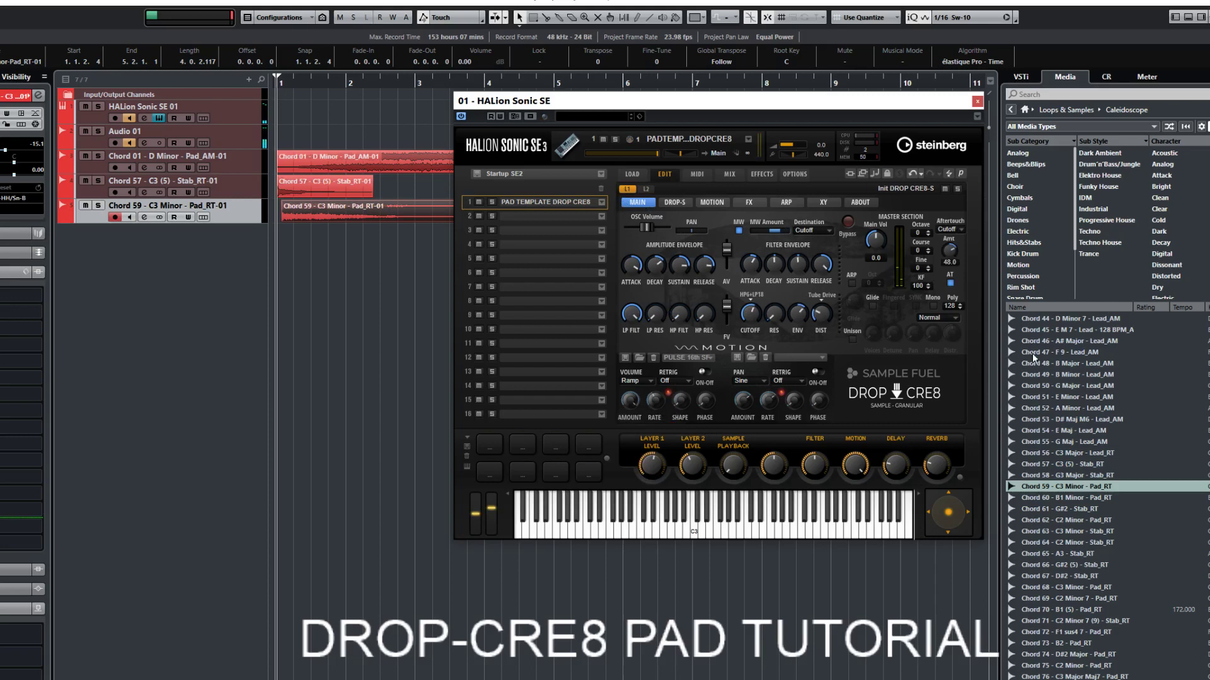
{"action": "left_click", "coordinate": [675, 201]}
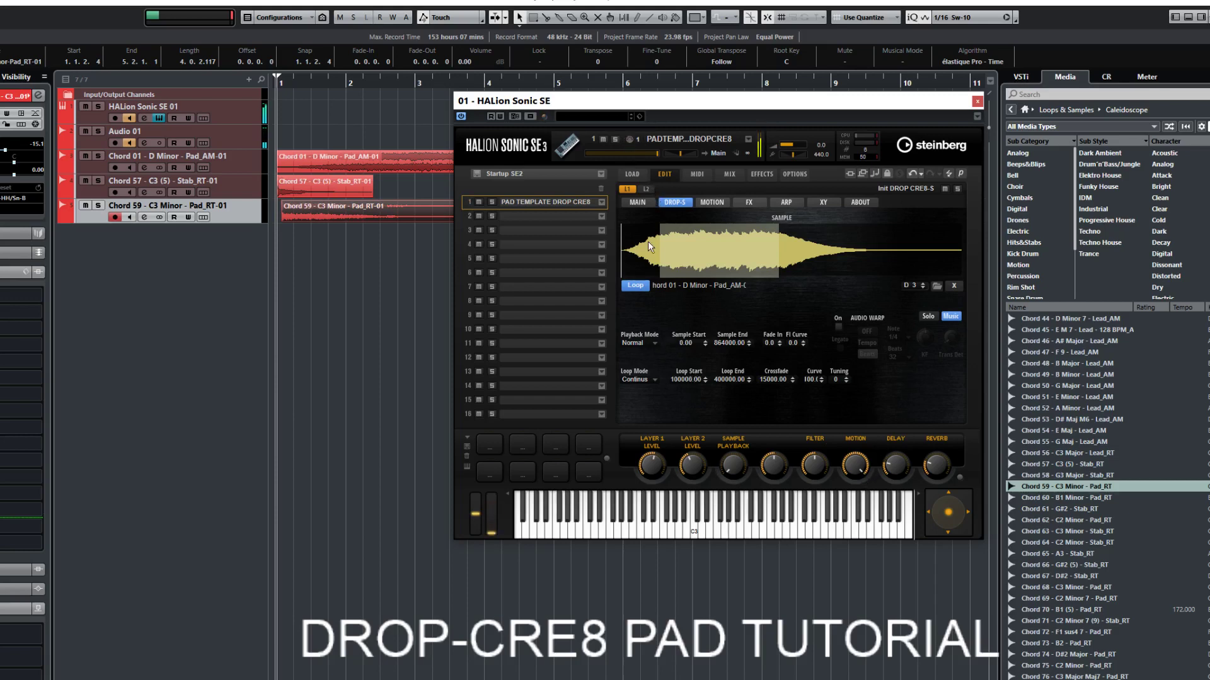
Step: Go from layer 1's Main page to its Motion page showing the LFO A envelope editor
{"action": "left_click", "coordinate": [637, 205]}
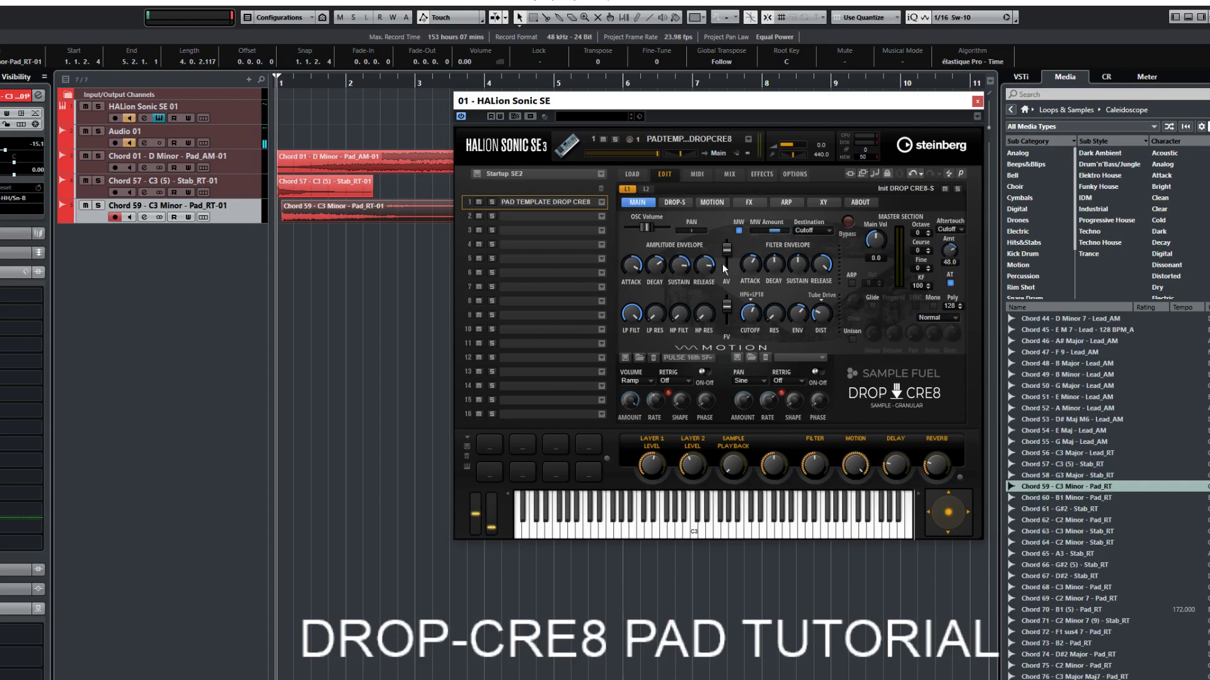
{"action": "left_click", "coordinate": [713, 202]}
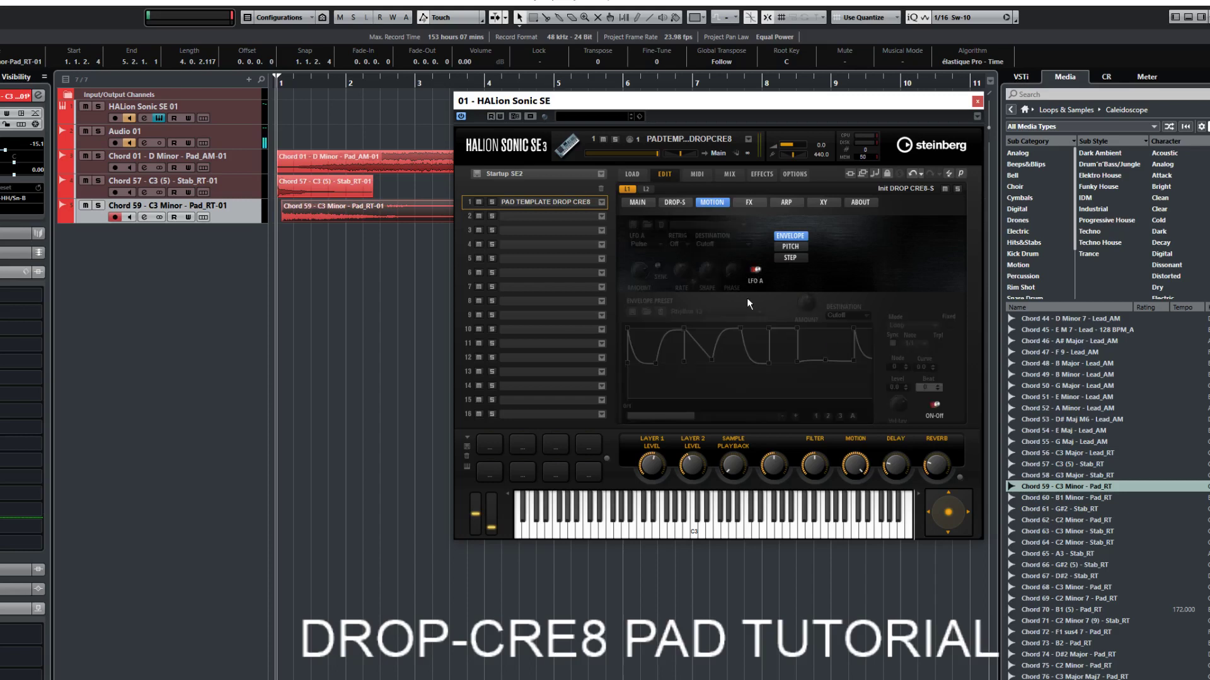
Step: Set LFO A to STEP mode and raise the step modulation amount to 94
{"action": "left_click", "coordinate": [790, 259]}
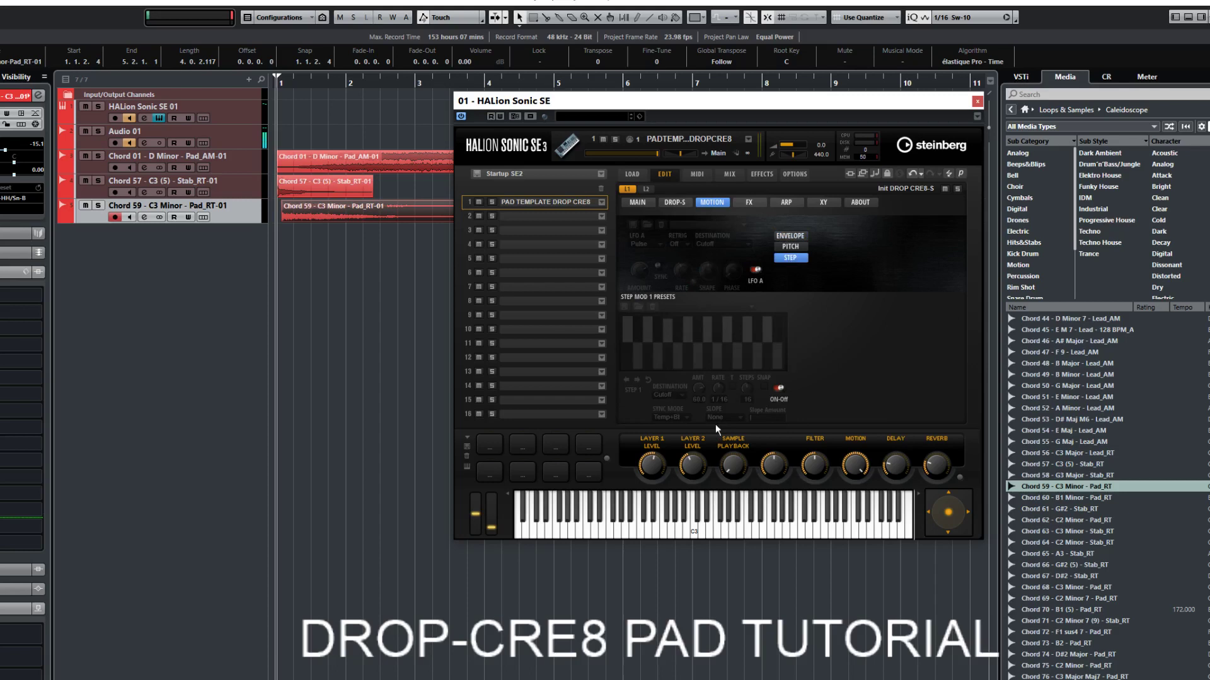
{"action": "left_click", "coordinate": [775, 388]}
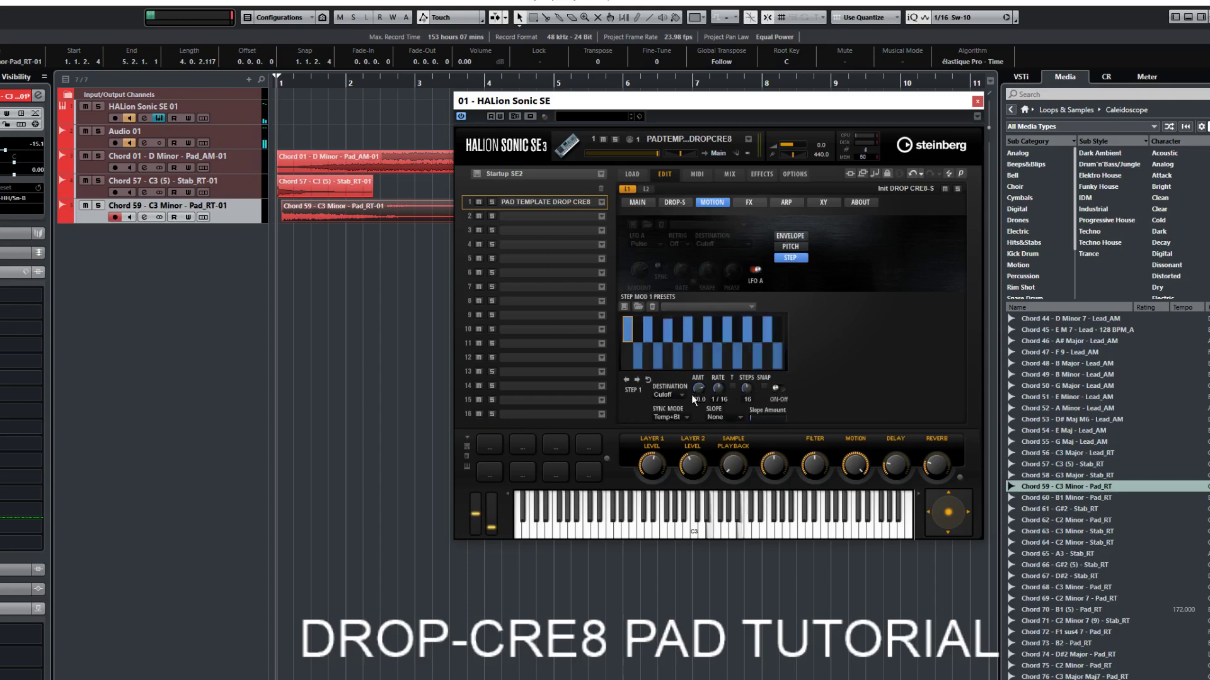
{"action": "scroll", "coordinate": [698, 373], "scroll_direction": "up", "scroll_amount": 2}
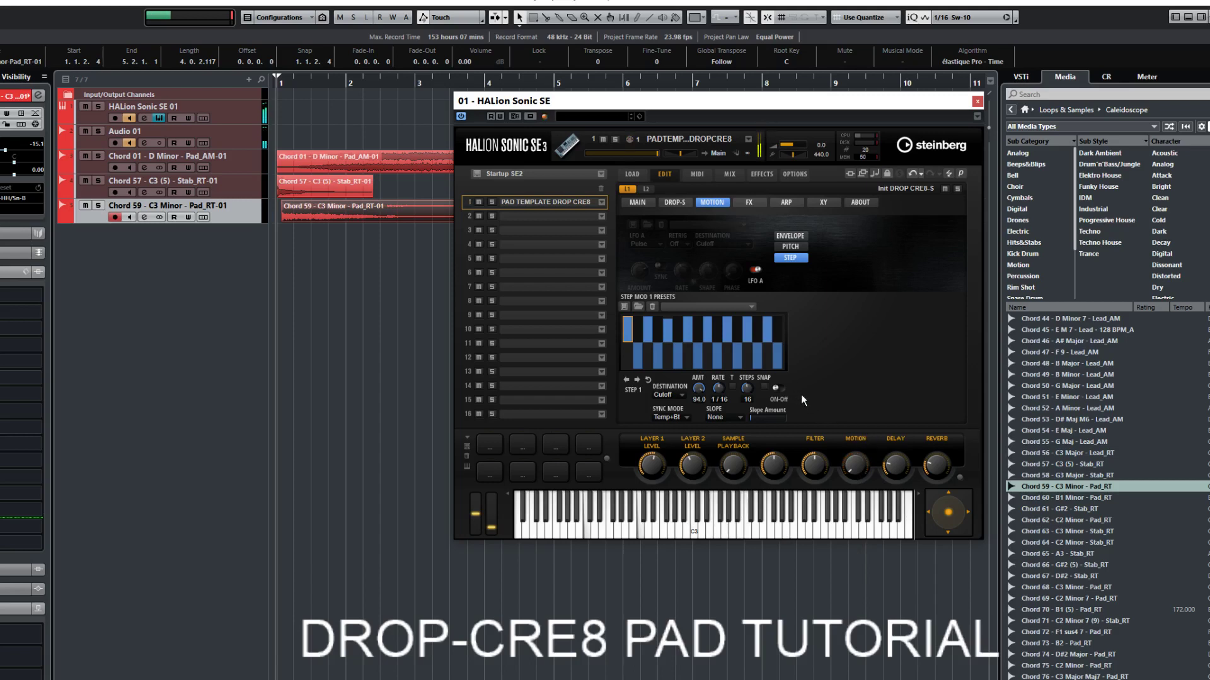
{"action": "left_click", "coordinate": [780, 394]}
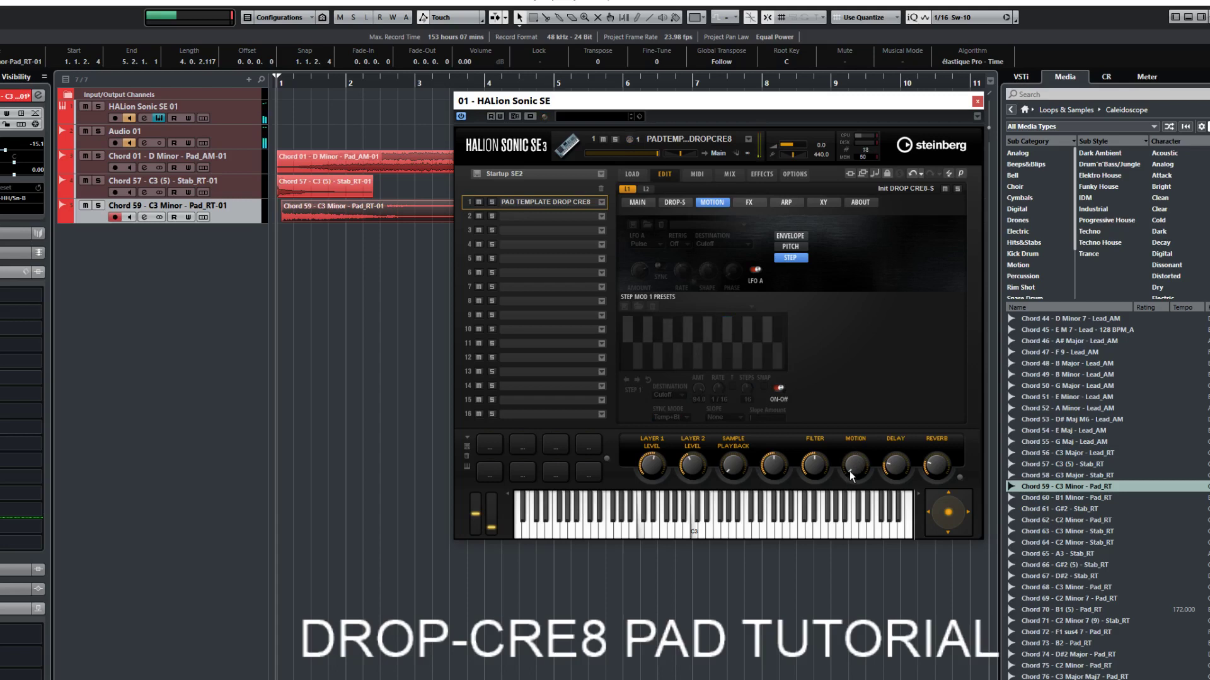
Step: Raise the Motion macro, leave Step Mod off, and return to the Main page
{"action": "left_click_drag", "start_coordinate": [850, 452], "coordinate": [861, 371]}
{"action": "left_click", "coordinate": [778, 387]}
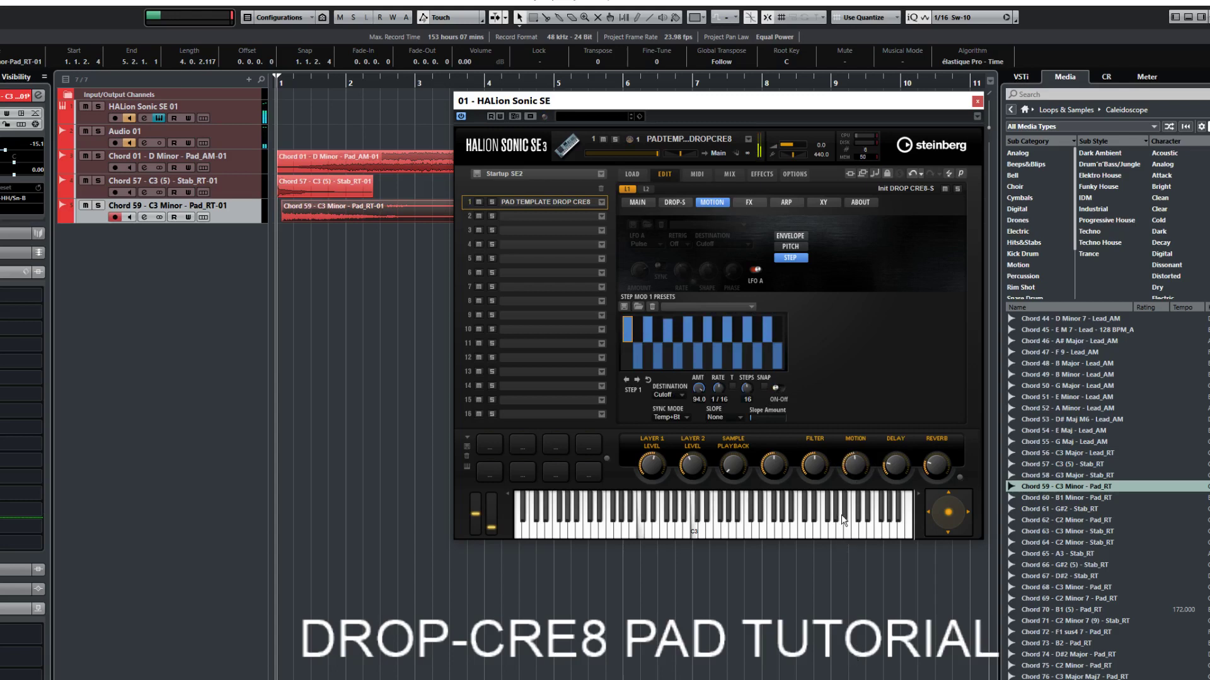
{"action": "left_click", "coordinate": [778, 389]}
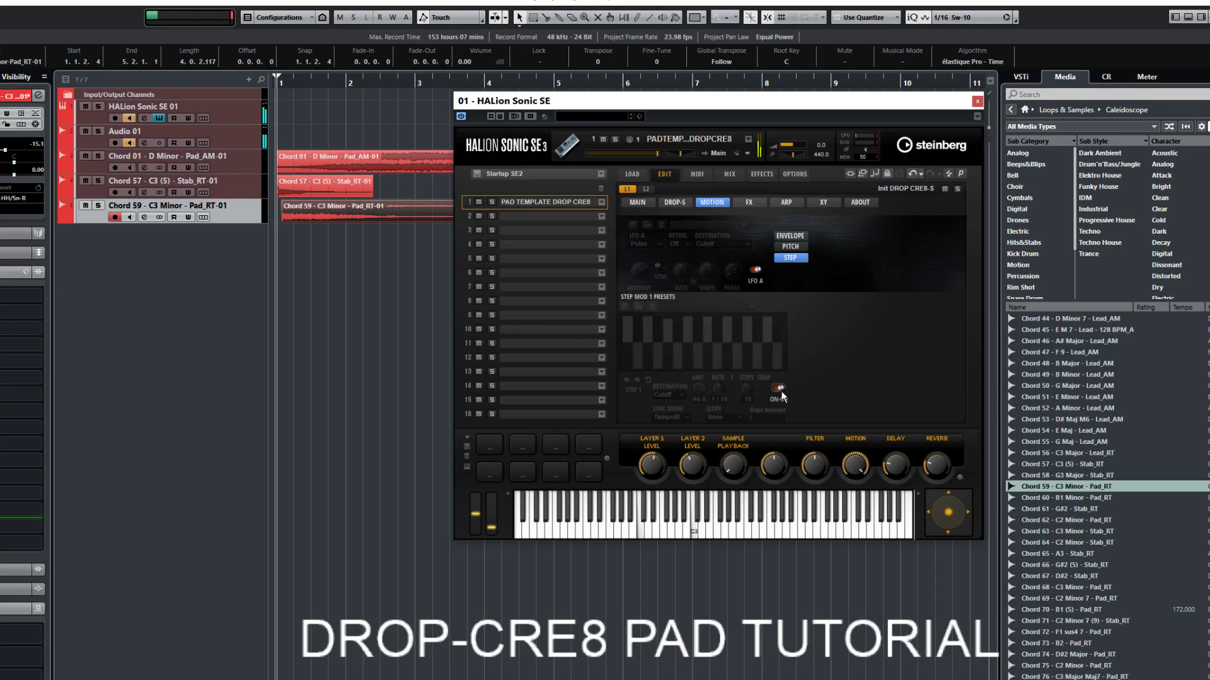
{"action": "left_click", "coordinate": [643, 203]}
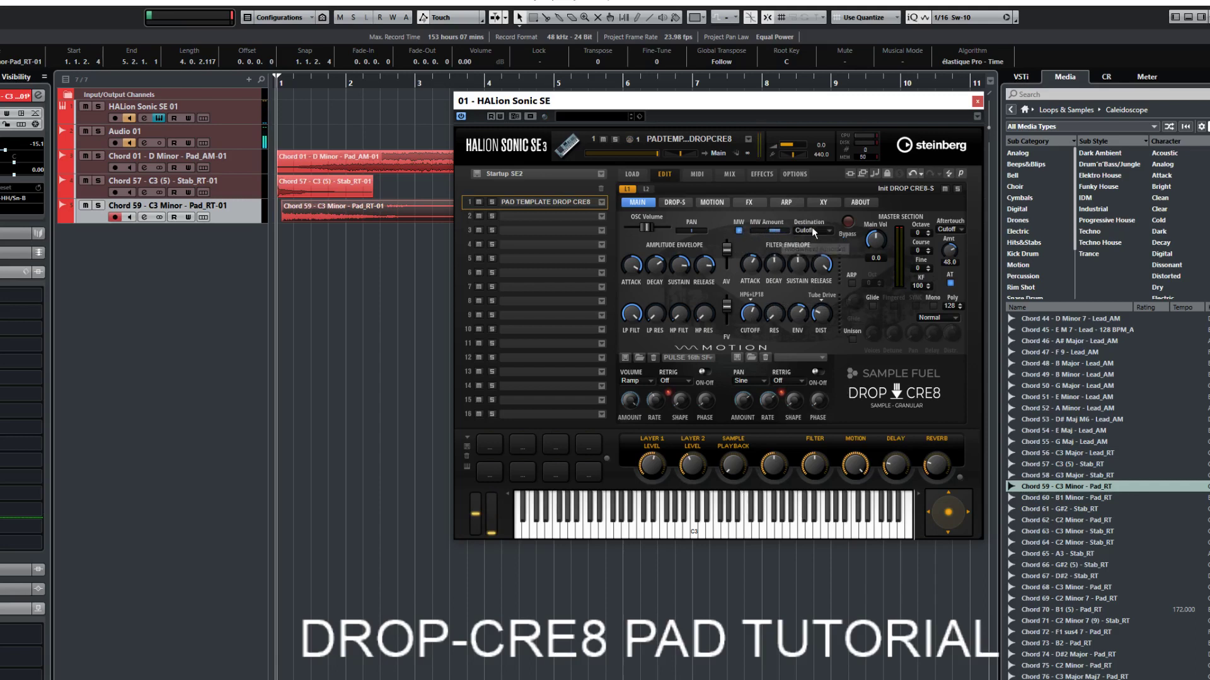
Step: Confirm layer 1's mod wheel destination is Cutoff, then check layer 2's is also Cutoff
{"action": "left_click", "coordinate": [811, 230]}
{"action": "left_click", "coordinate": [807, 217]}
{"action": "left_click", "coordinate": [645, 189], "text": "ctrl"}
{"action": "left_click", "coordinate": [809, 230]}
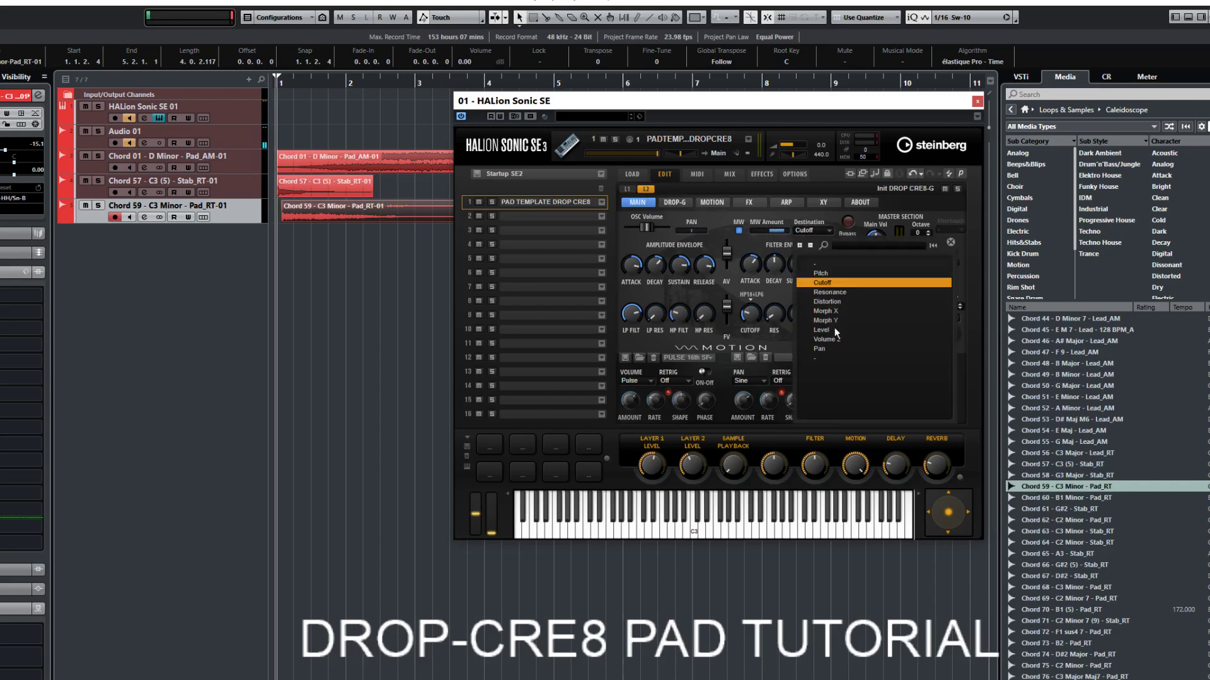
{"action": "left_click", "coordinate": [797, 221]}
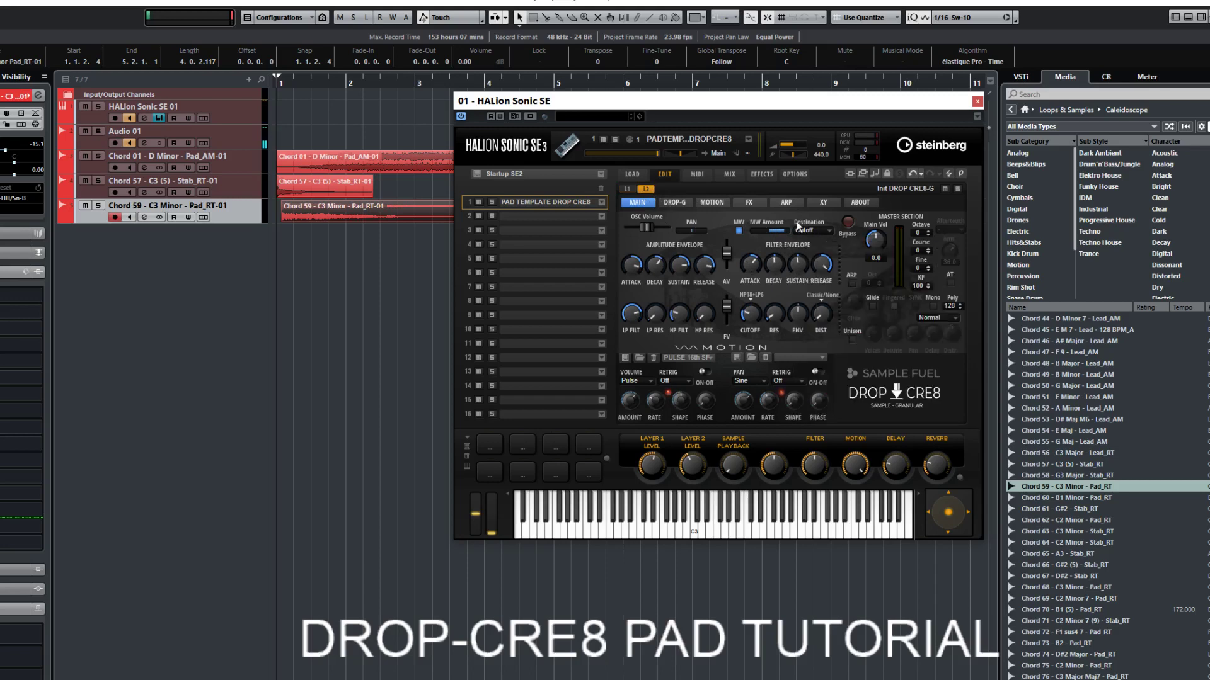